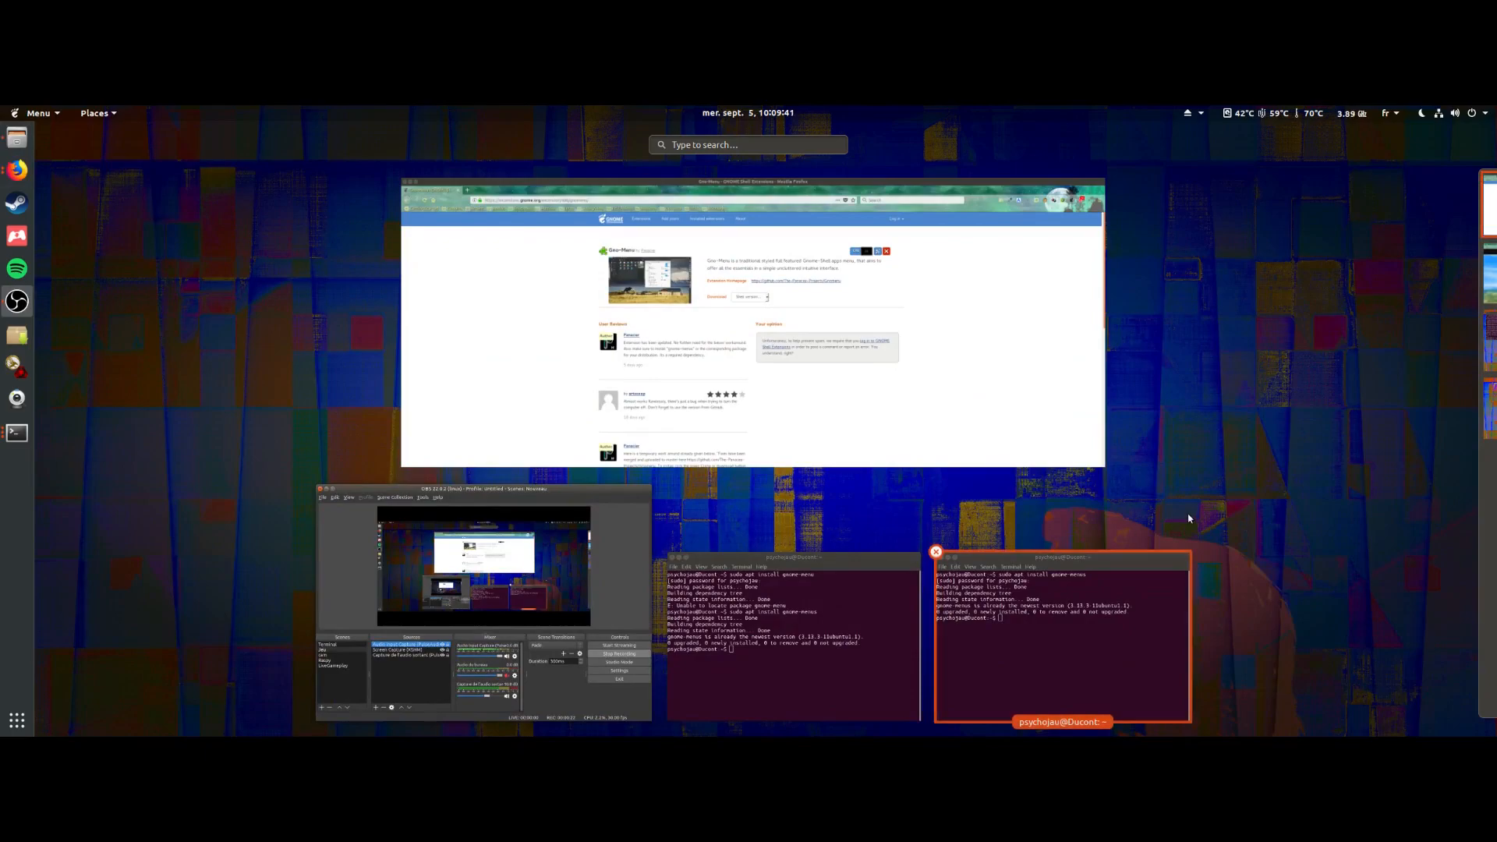
Step: Go to the workspace holding the terminal and the Videos folder, and maximize its terminal window
scroll(1190, 507, "down", 2)
scroll(1248, 496, "up", 1)
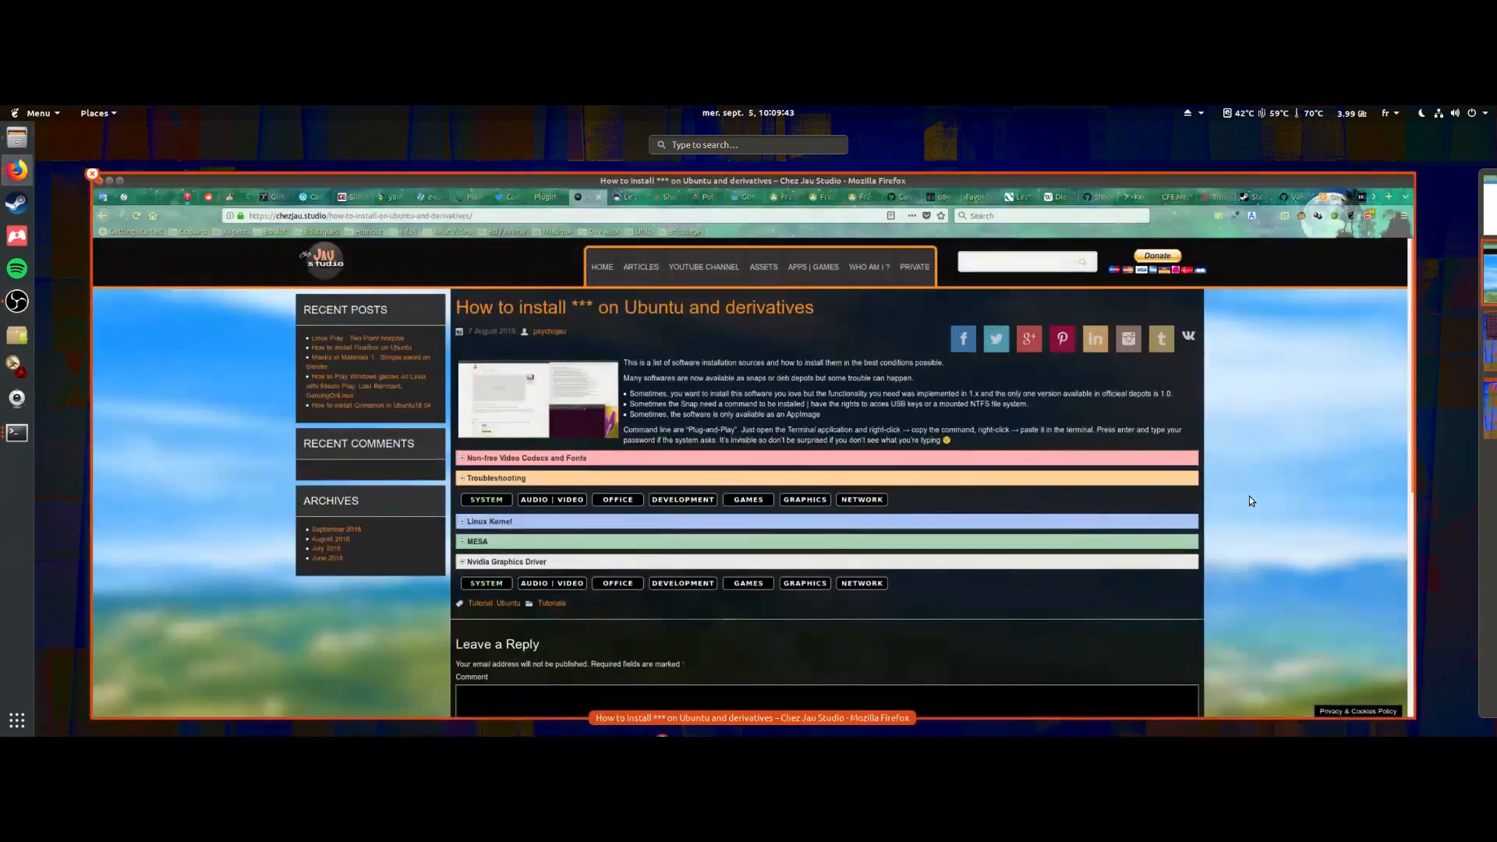
scroll(1100, 534, "down", 1)
left_click(1059, 559)
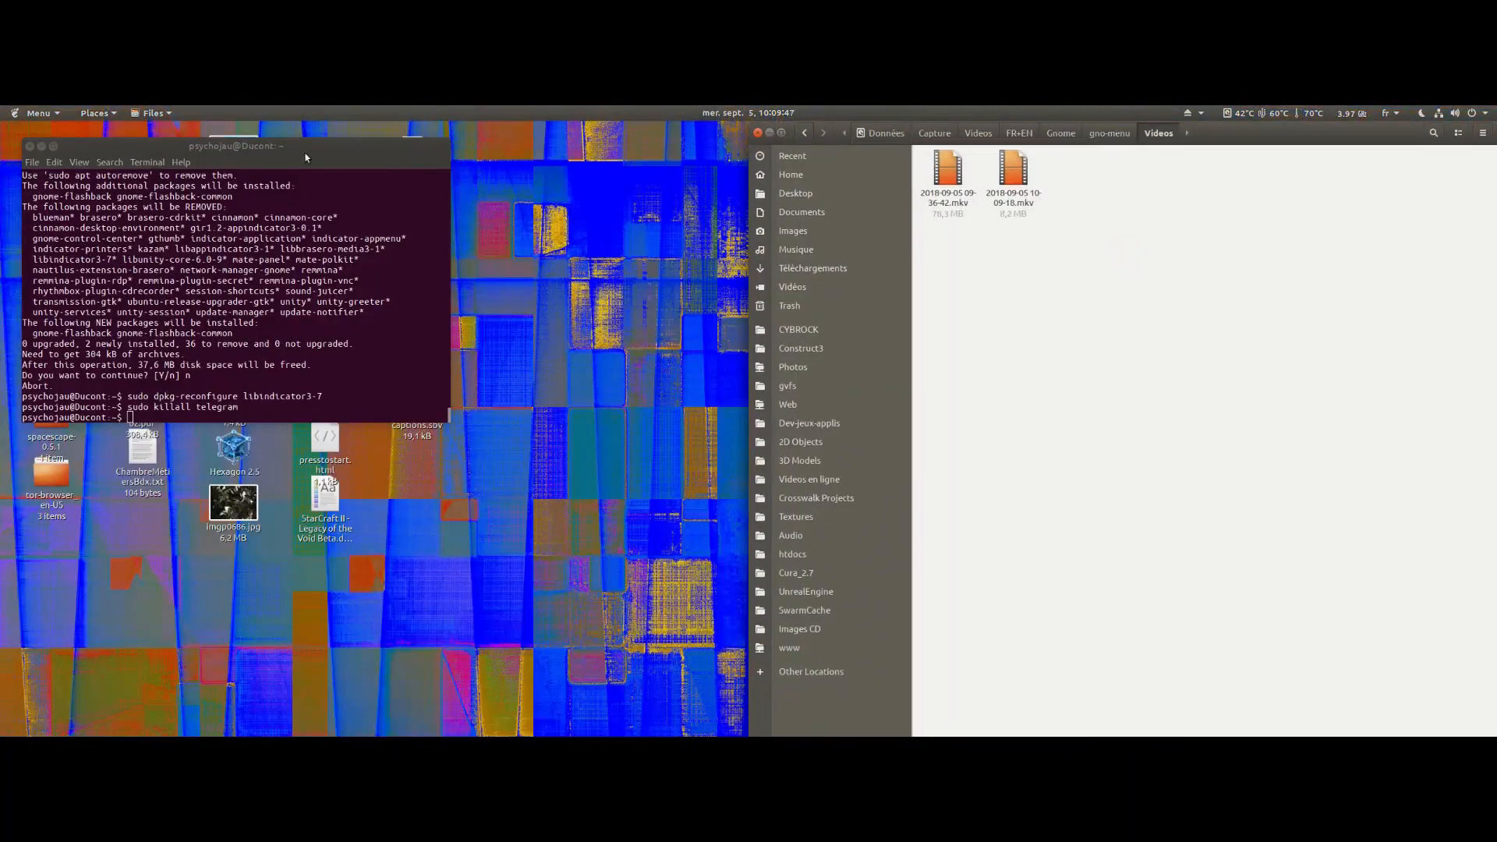
left_click(53, 146)
Step: Browse the windows of each workspace in the Activities overview
key("super")
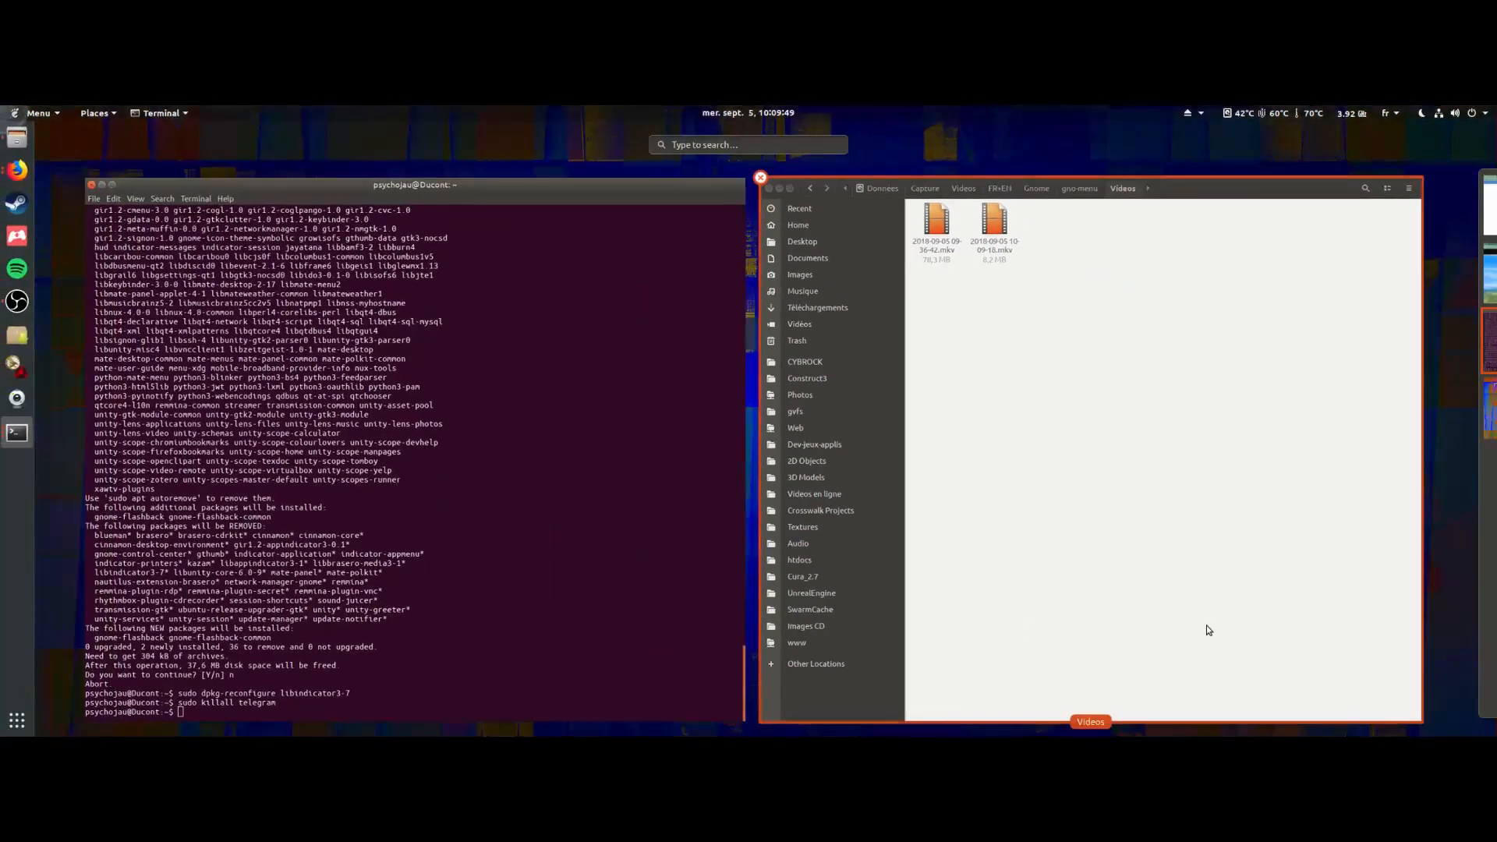
scroll(1207, 629, "down", 2)
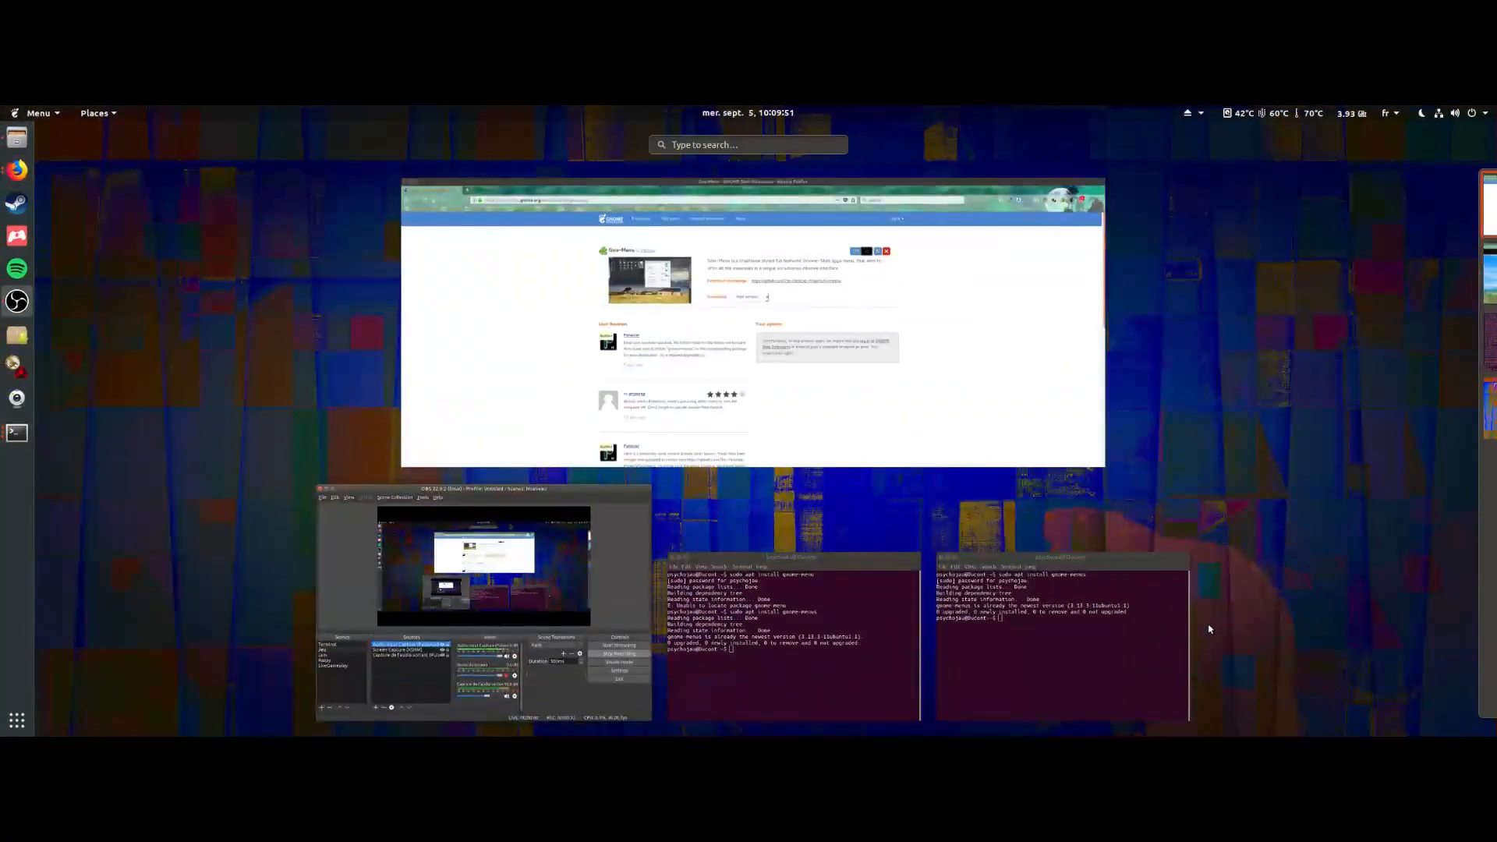
scroll(1146, 617, "down", 1)
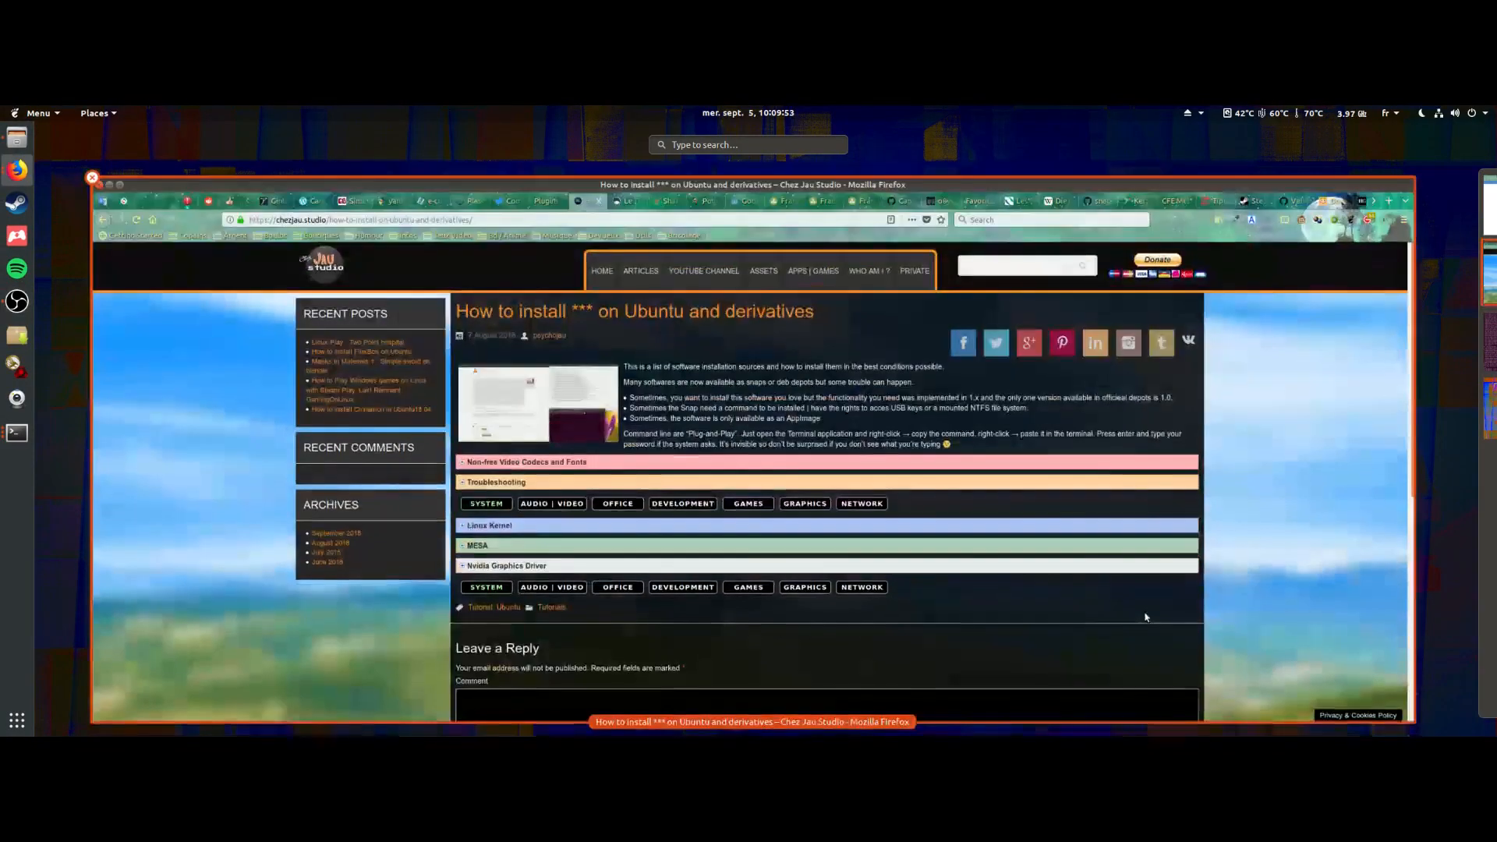
scroll(1148, 614, "down", 1)
scroll(1152, 612, "up", 2)
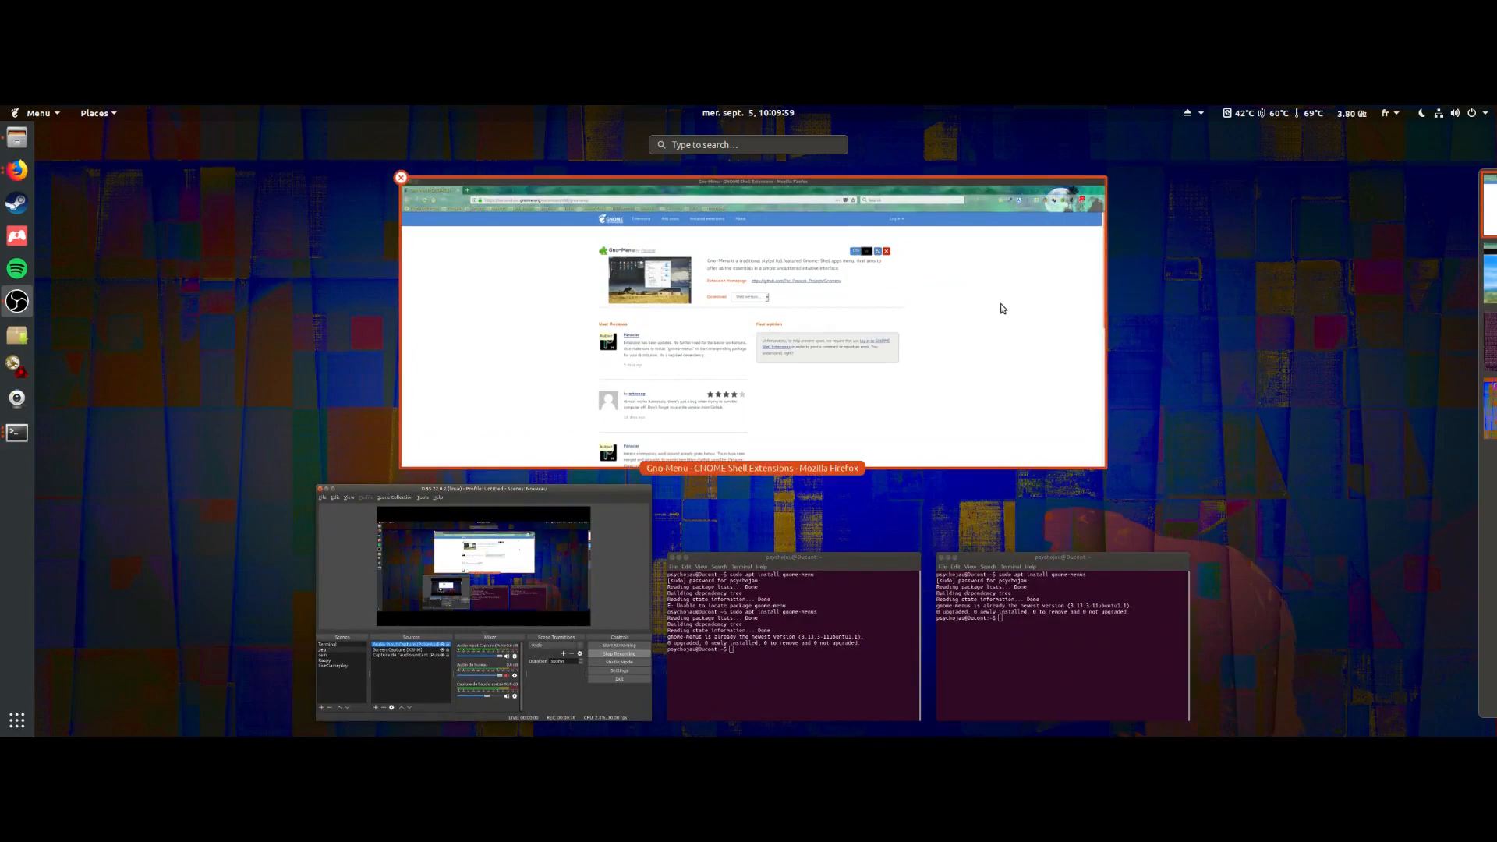
scroll(1030, 308, "down", 2)
scroll(1020, 318, "up", 2)
scroll(1023, 321, "down", 1)
scroll(1023, 343, "down", 1)
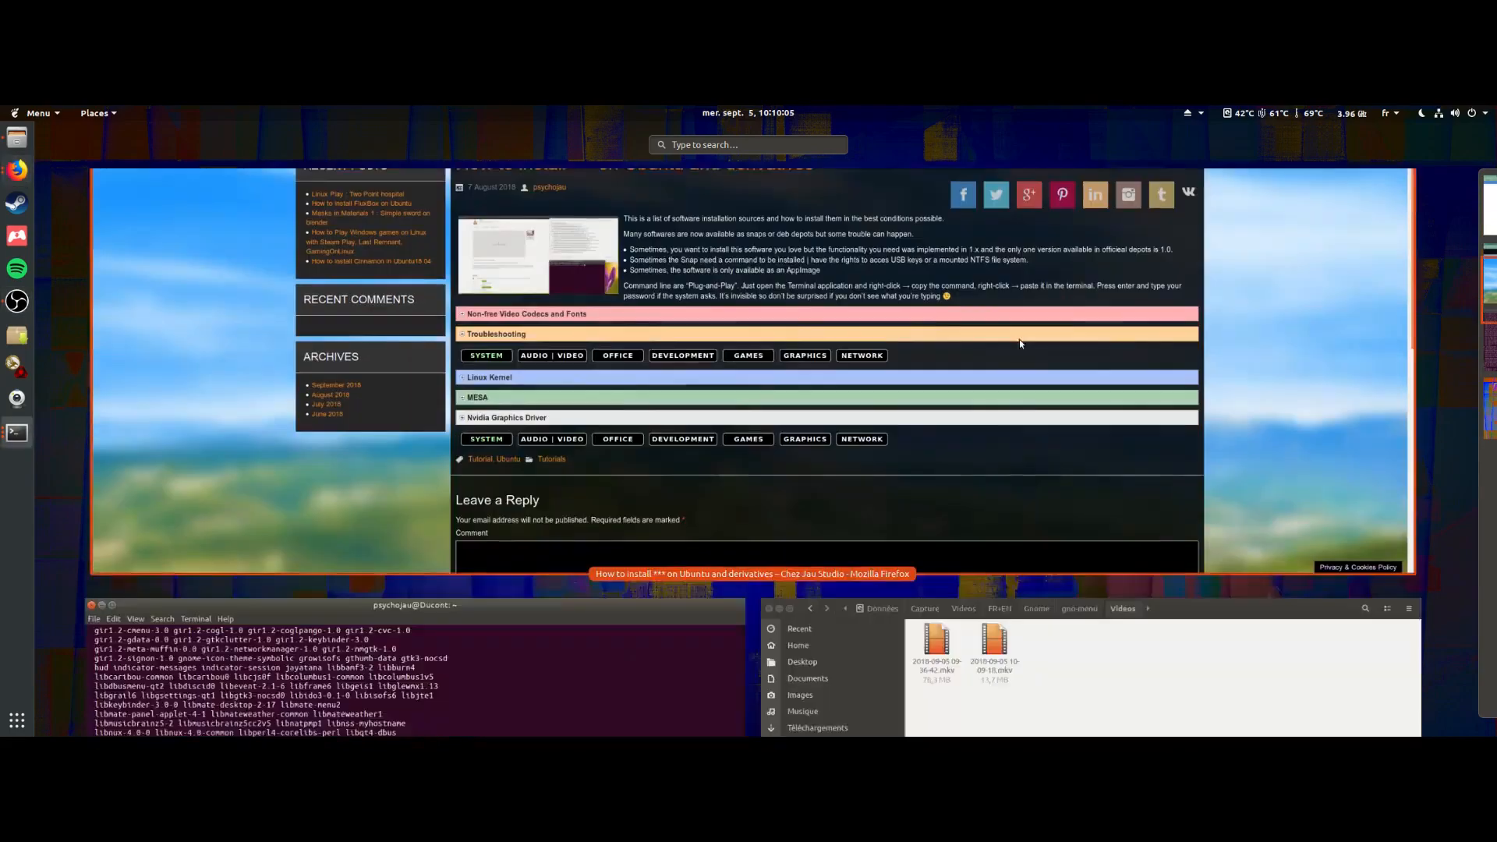
scroll(1023, 343, "up", 2)
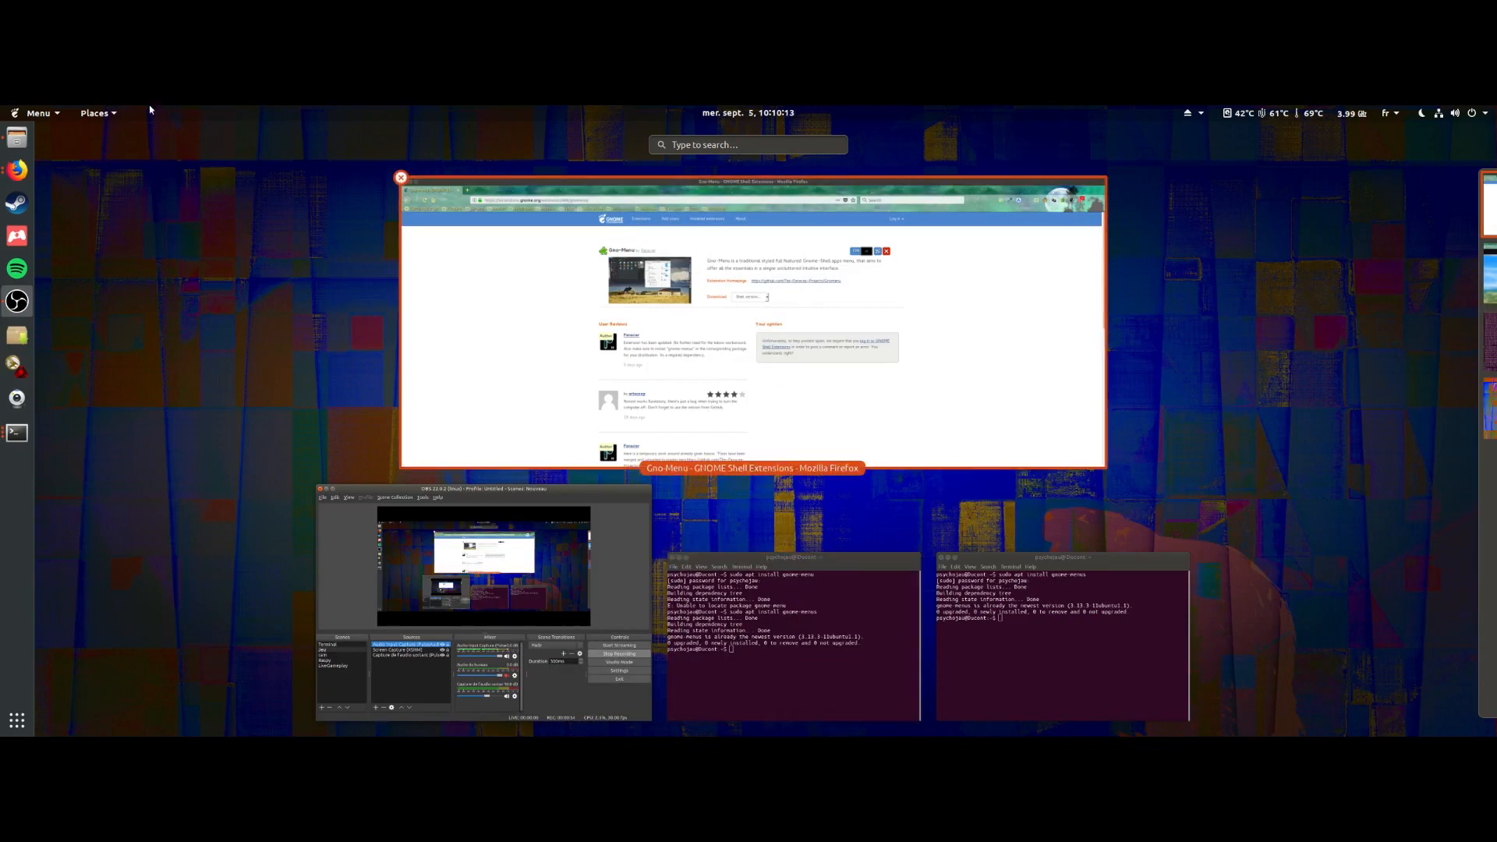
Step: View the application categories in the desktop menu and bring the Gno-Menu browser window to the front
left_click(38, 113)
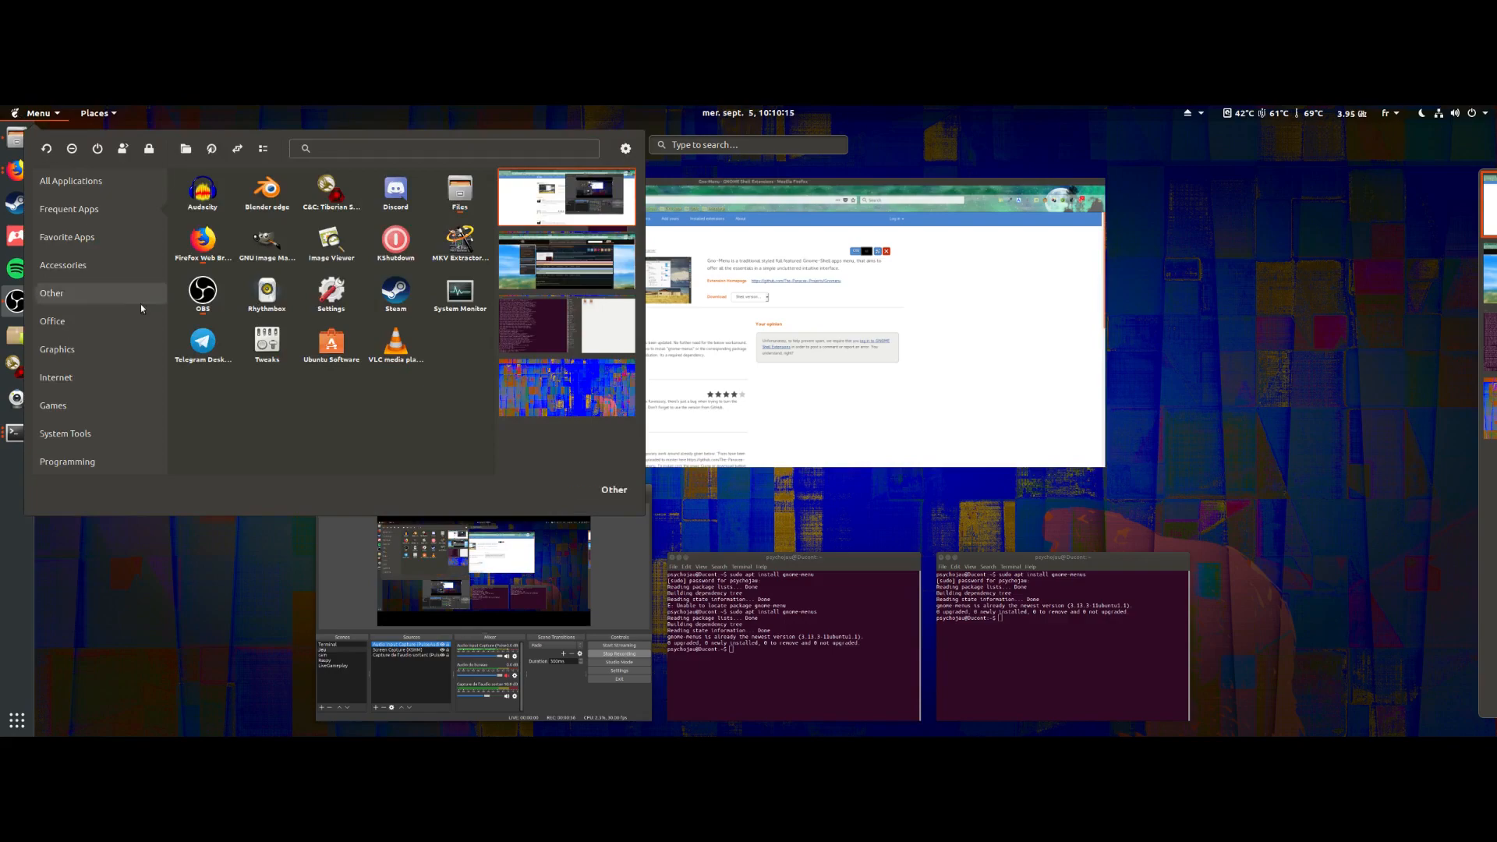
left_click(1119, 466)
left_click(979, 418)
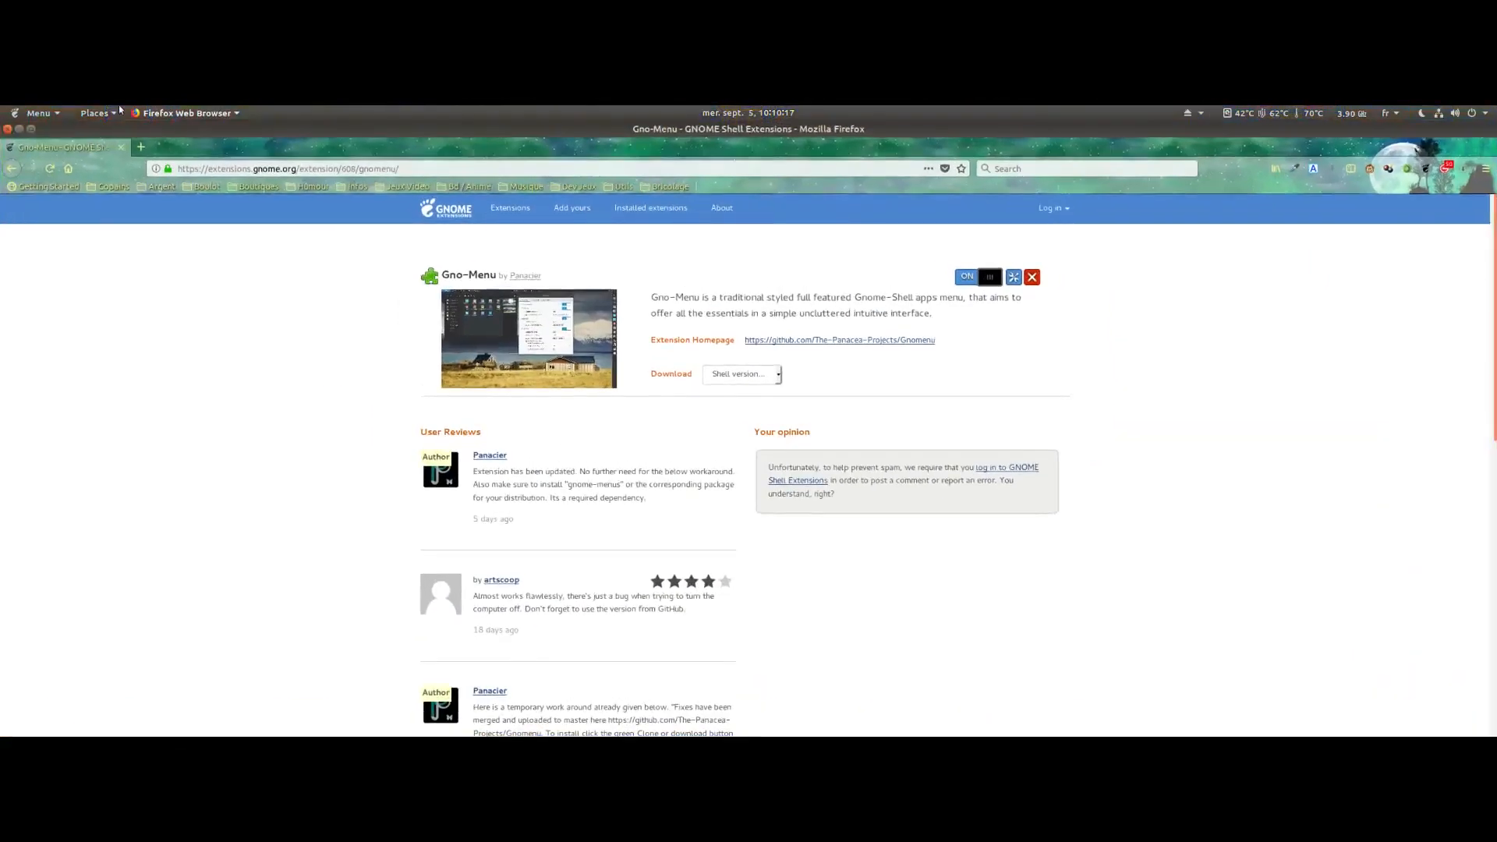
Step: Examine the applications menu over the Gno-Menu page as well as the Activities overview
left_click(47, 116)
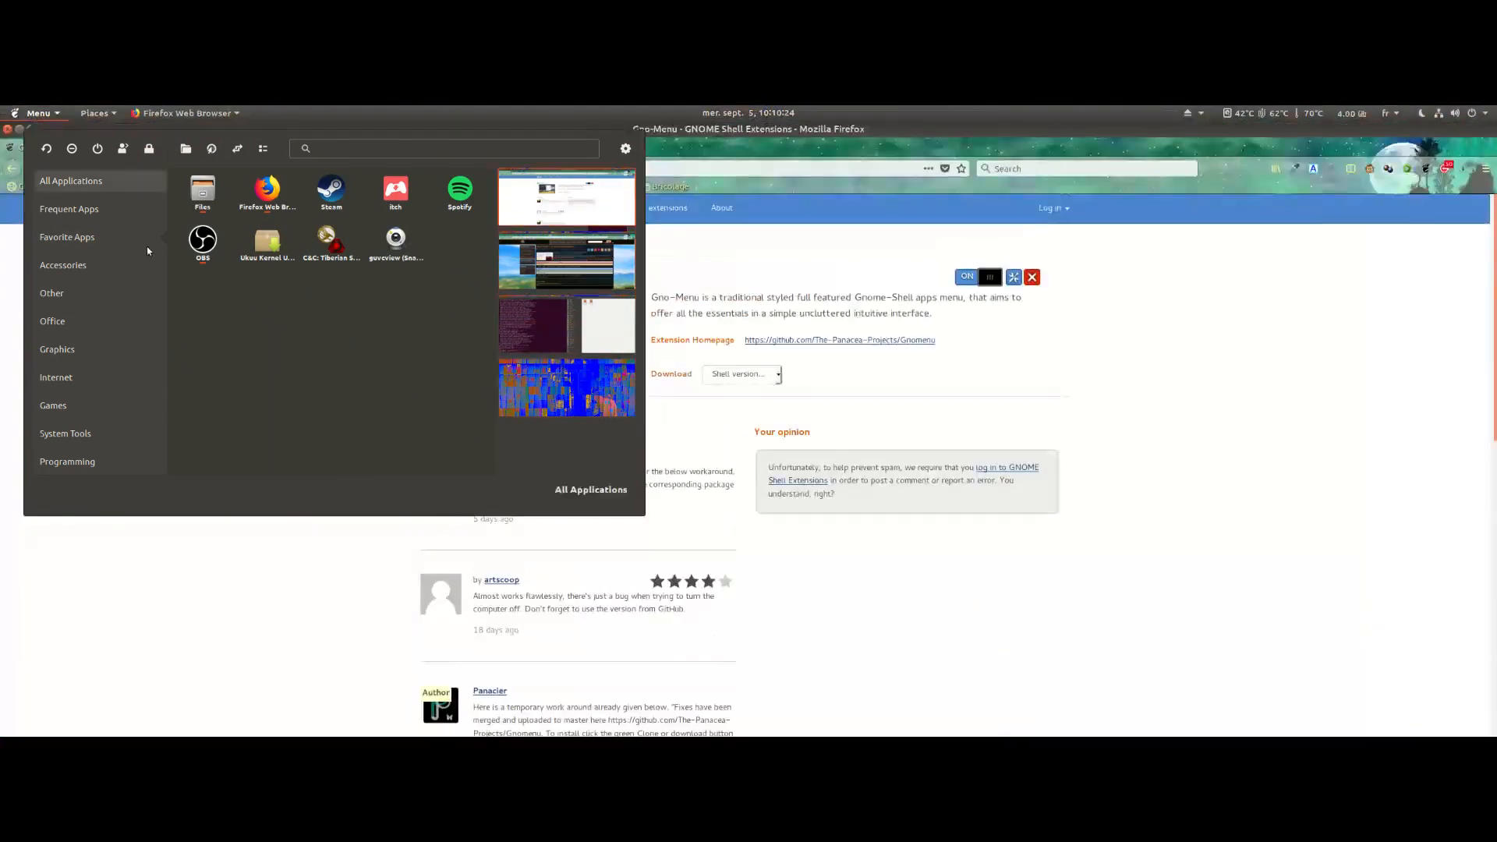
left_click(23, 114)
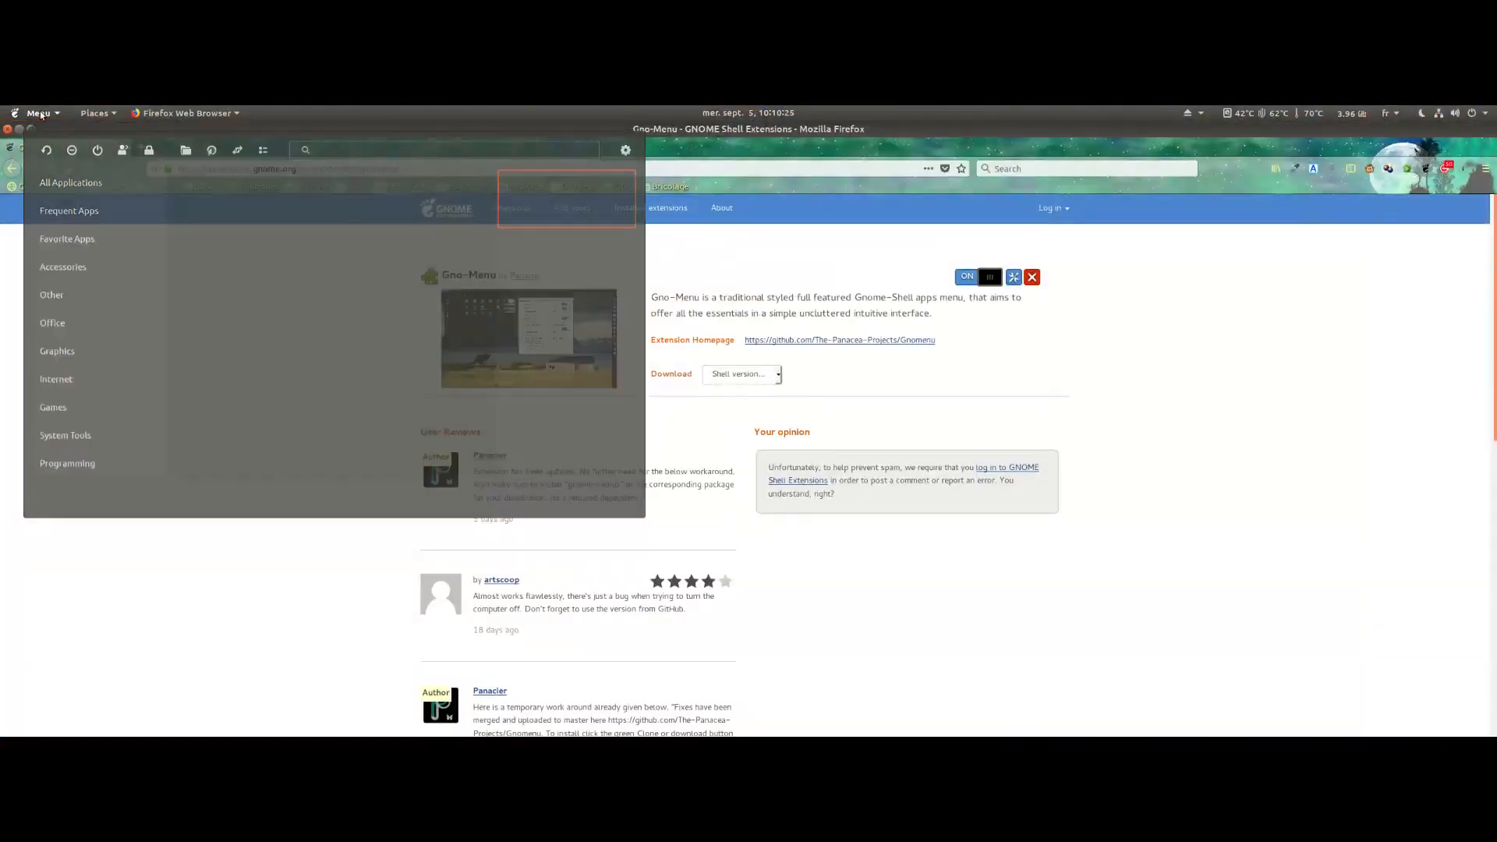
mouse_move(1, 106)
left_click(940, 442)
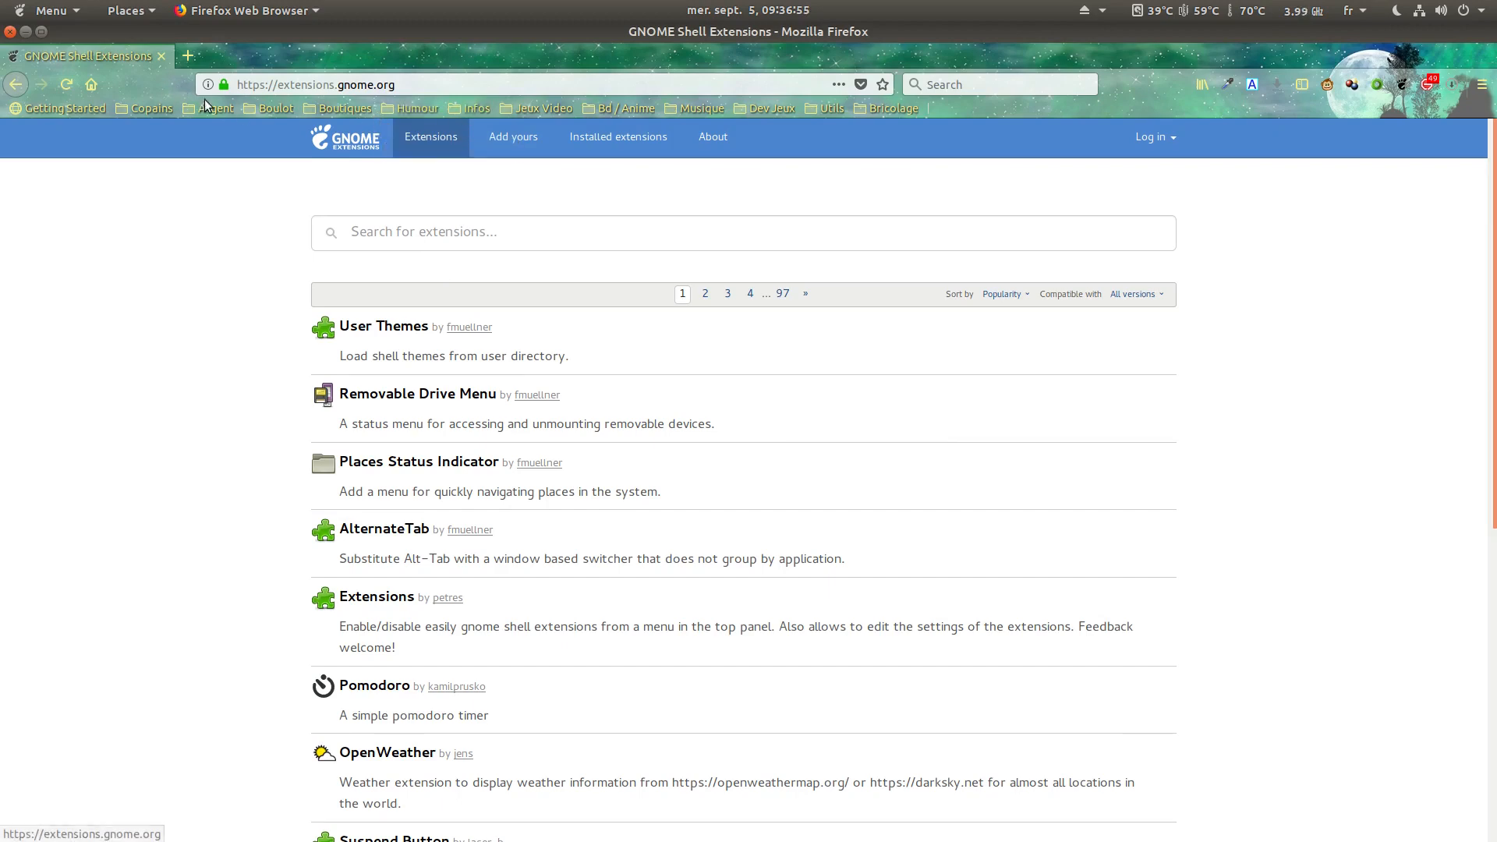
Step: Search the extensions.gnome.org site for "gnome menu"
left_click_drag(243, 84, 453, 100)
left_click(226, 376)
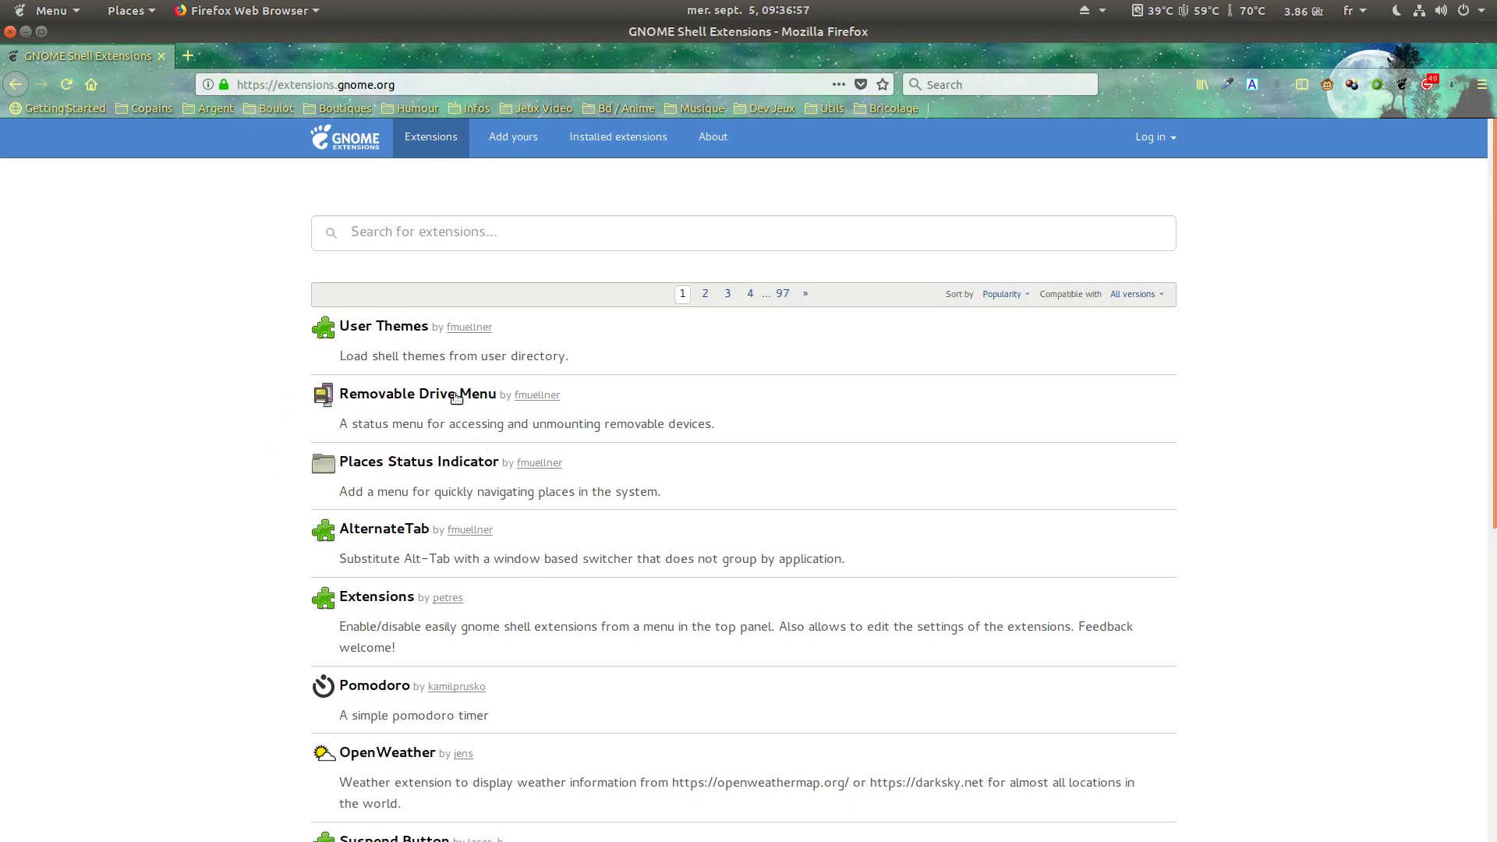
left_click(391, 244)
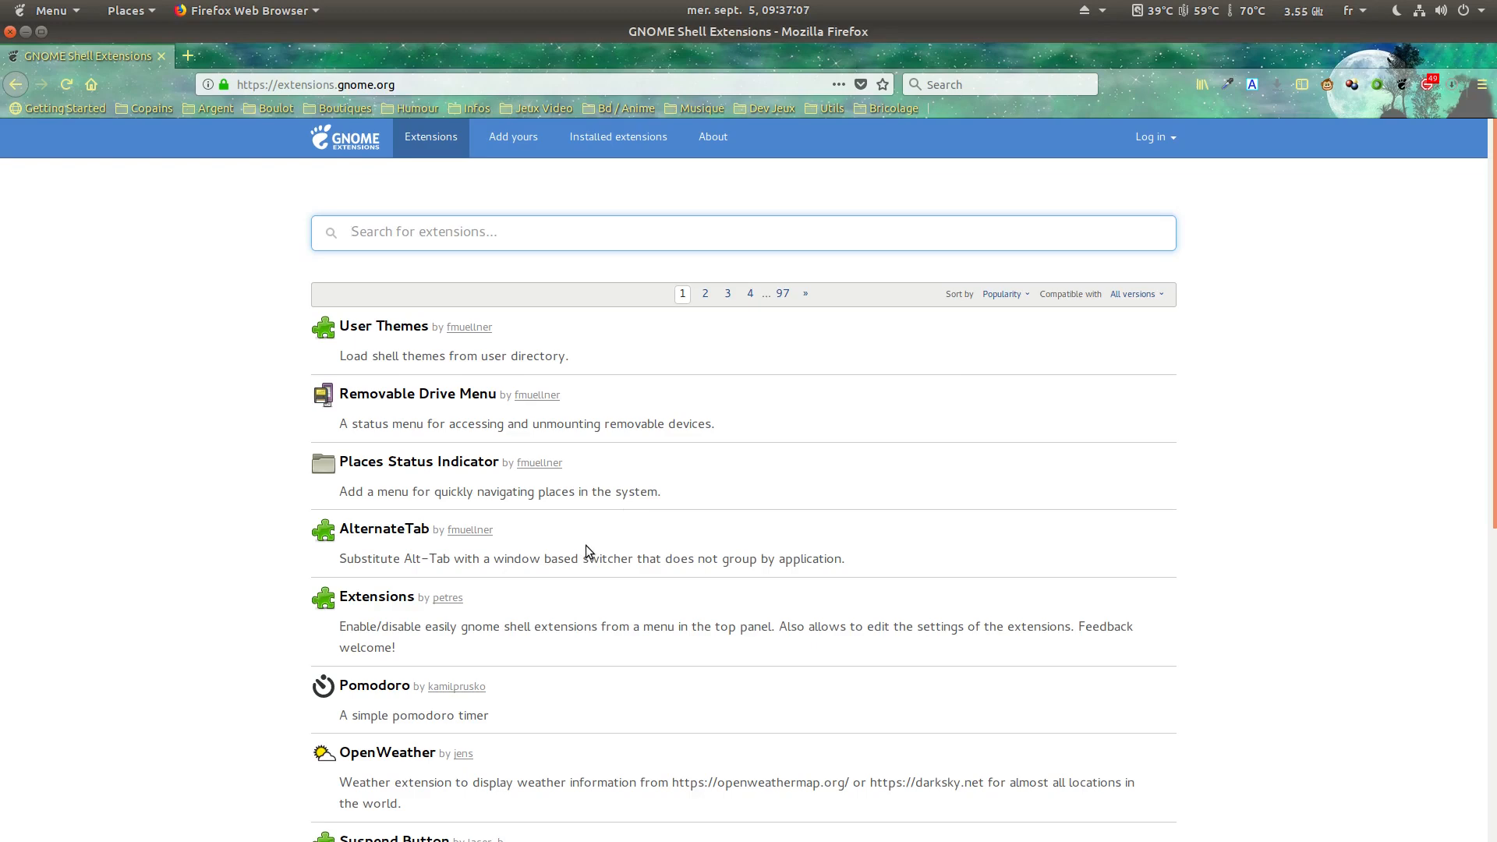
type("gnome menu")
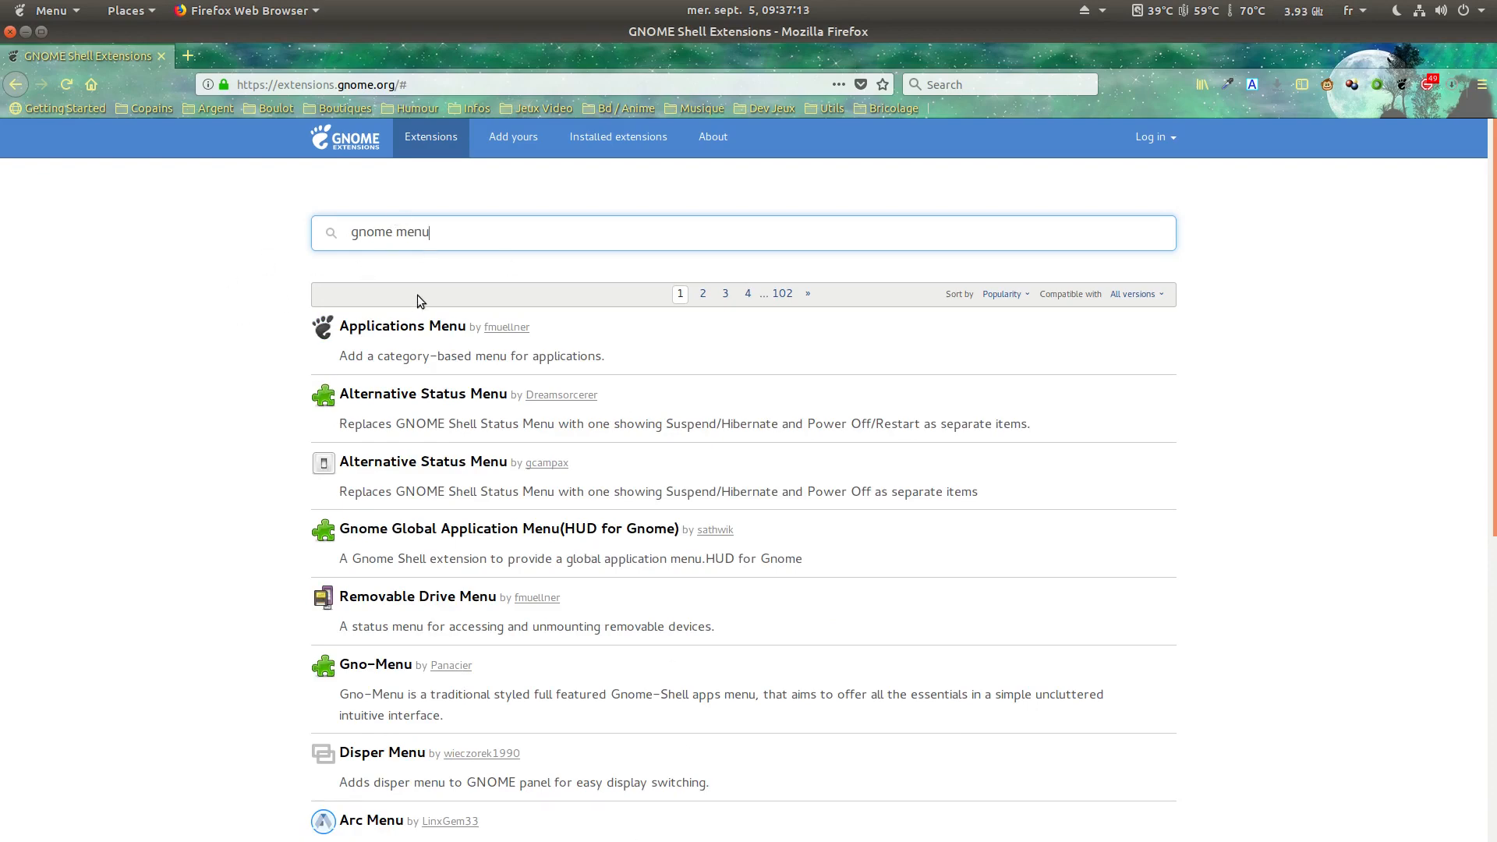
Step: Look through the search results and open the Gno-Menu extension's page
scroll(624, 507, "down", 5)
scroll(612, 519, "down", 3)
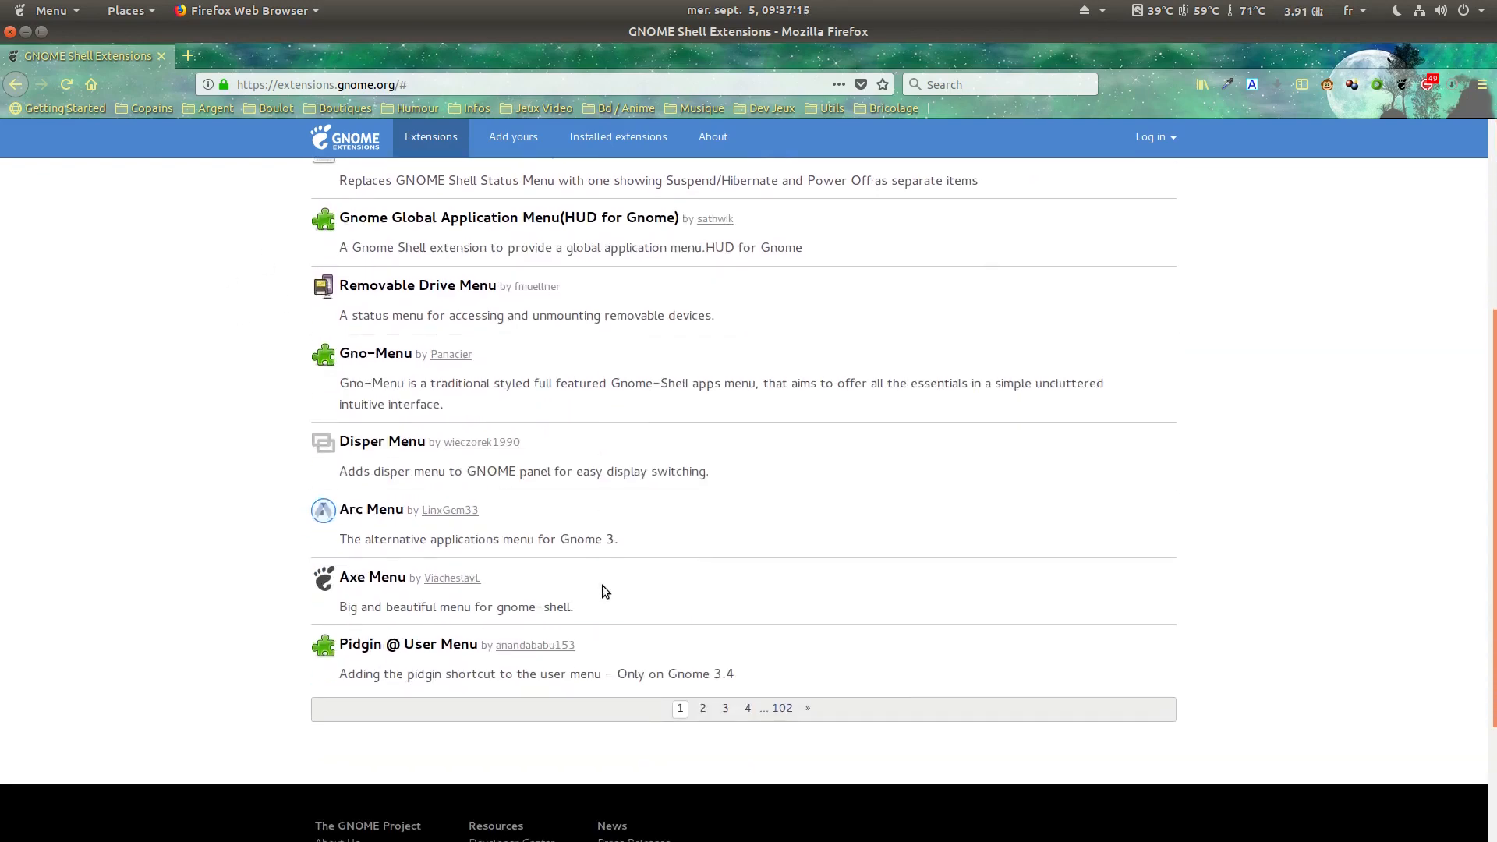
scroll(499, 686, "up", 8)
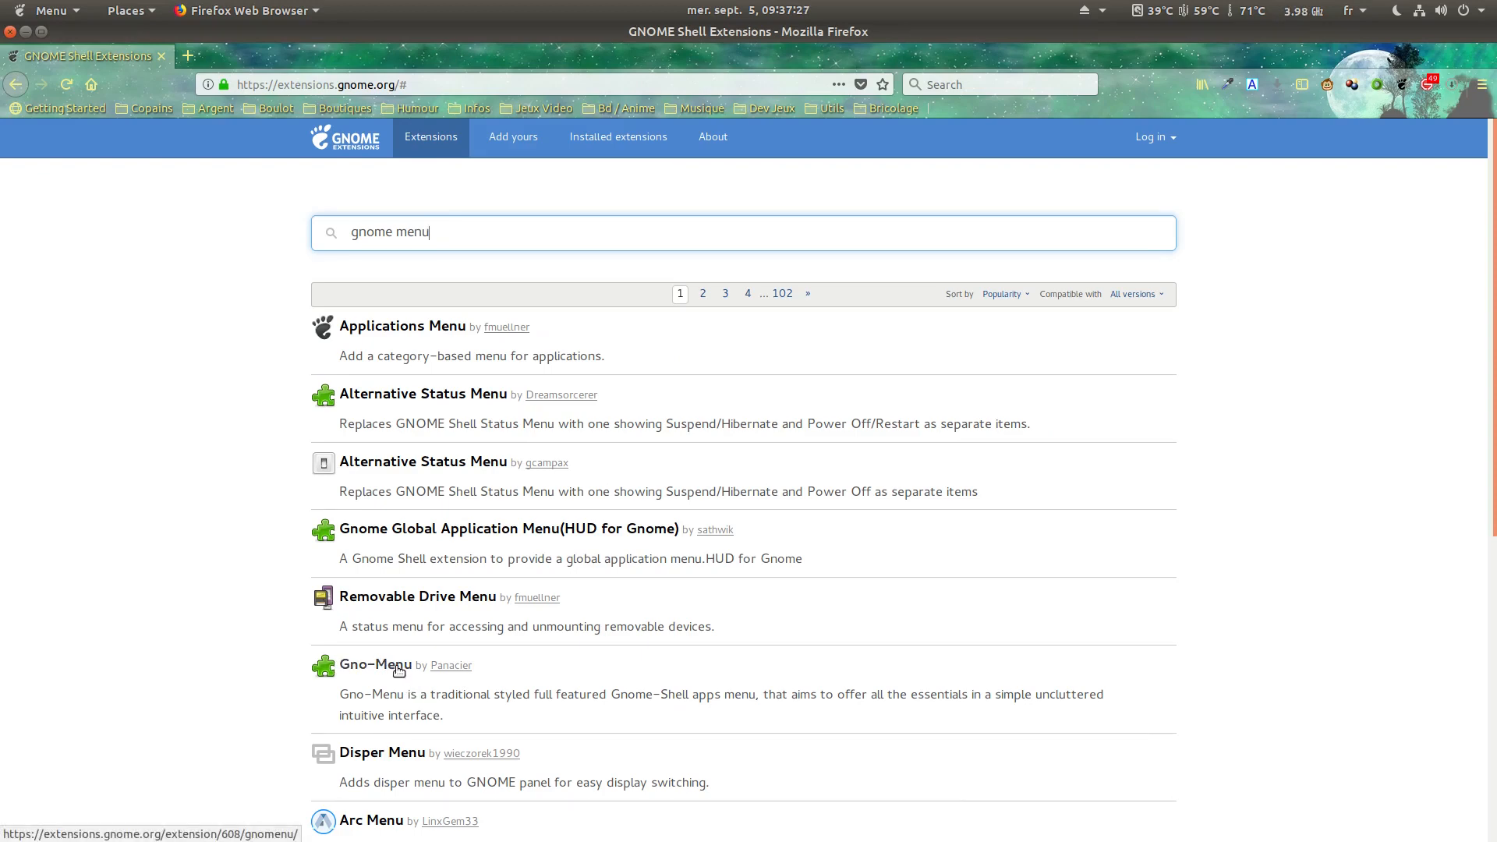
left_click(399, 666)
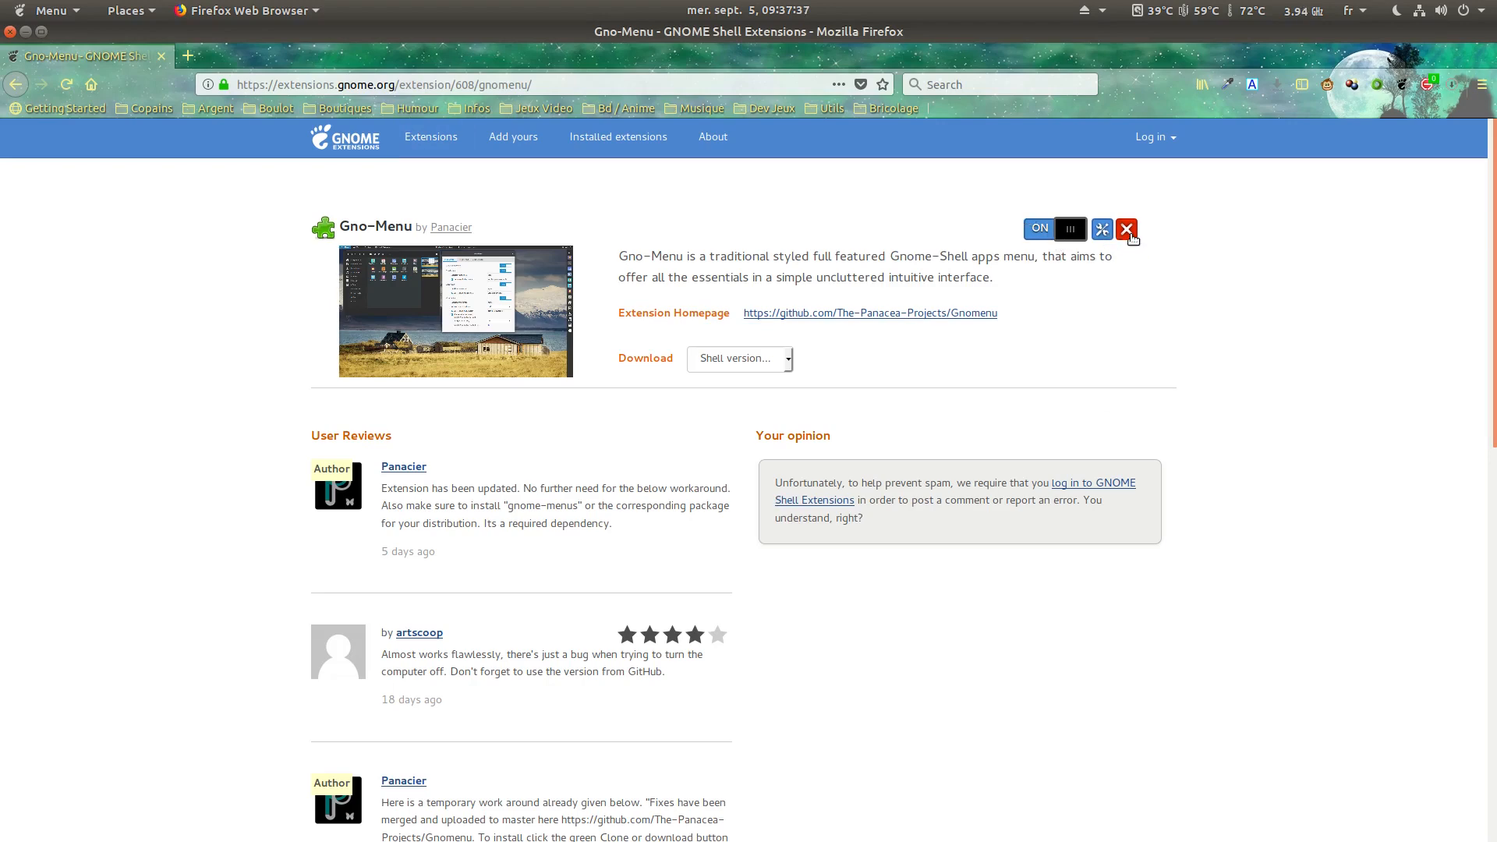
Step: Read the Gno-Menu user reviews and highlight the required "gnome-menus" dependency in the author's latest comment
scroll(476, 467, "down", 3)
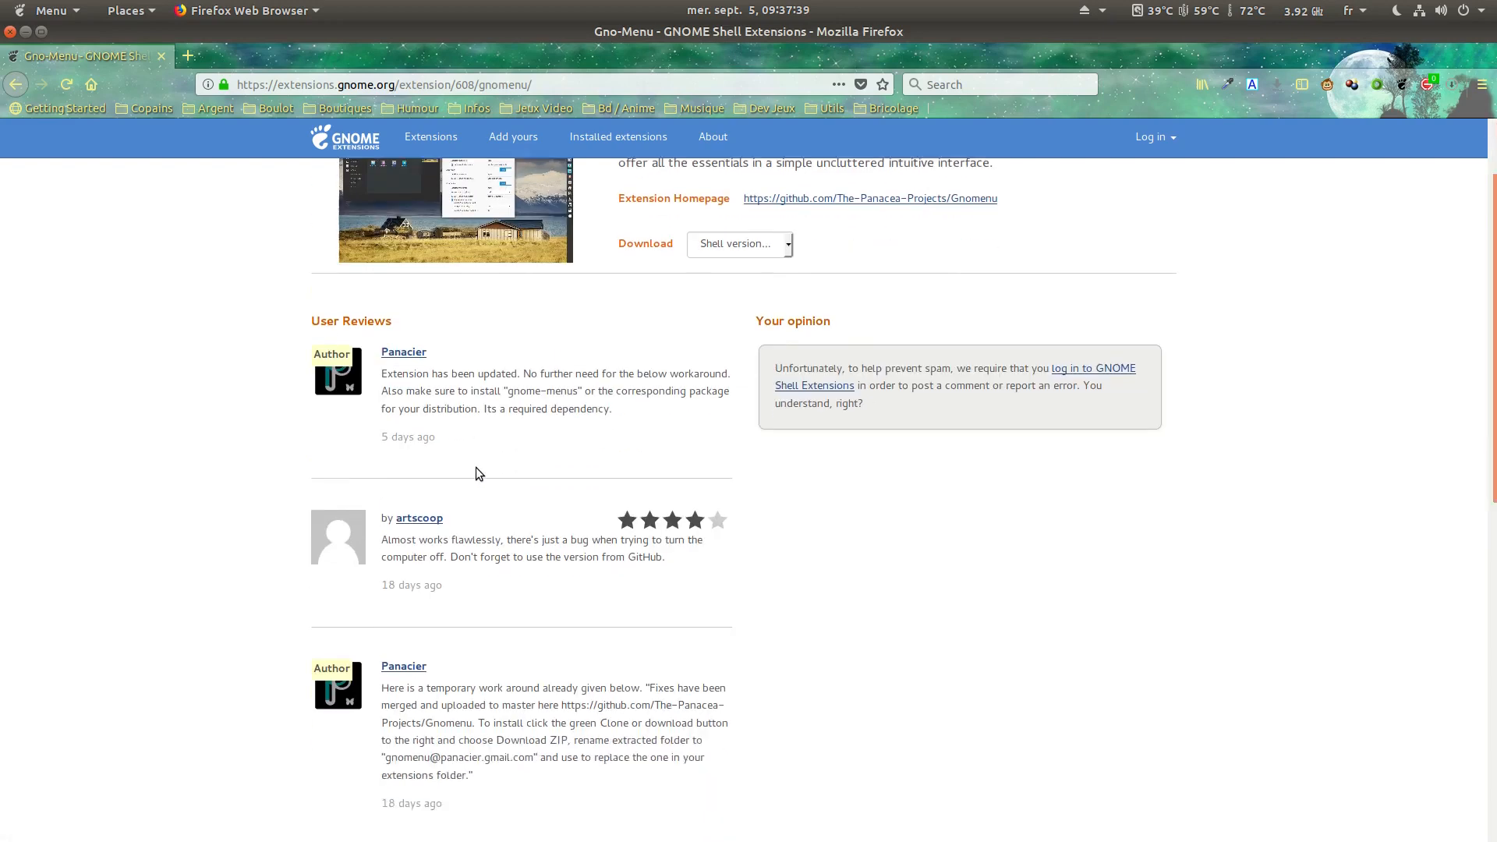
scroll(487, 474, "up", 2)
scroll(496, 477, "up", 1)
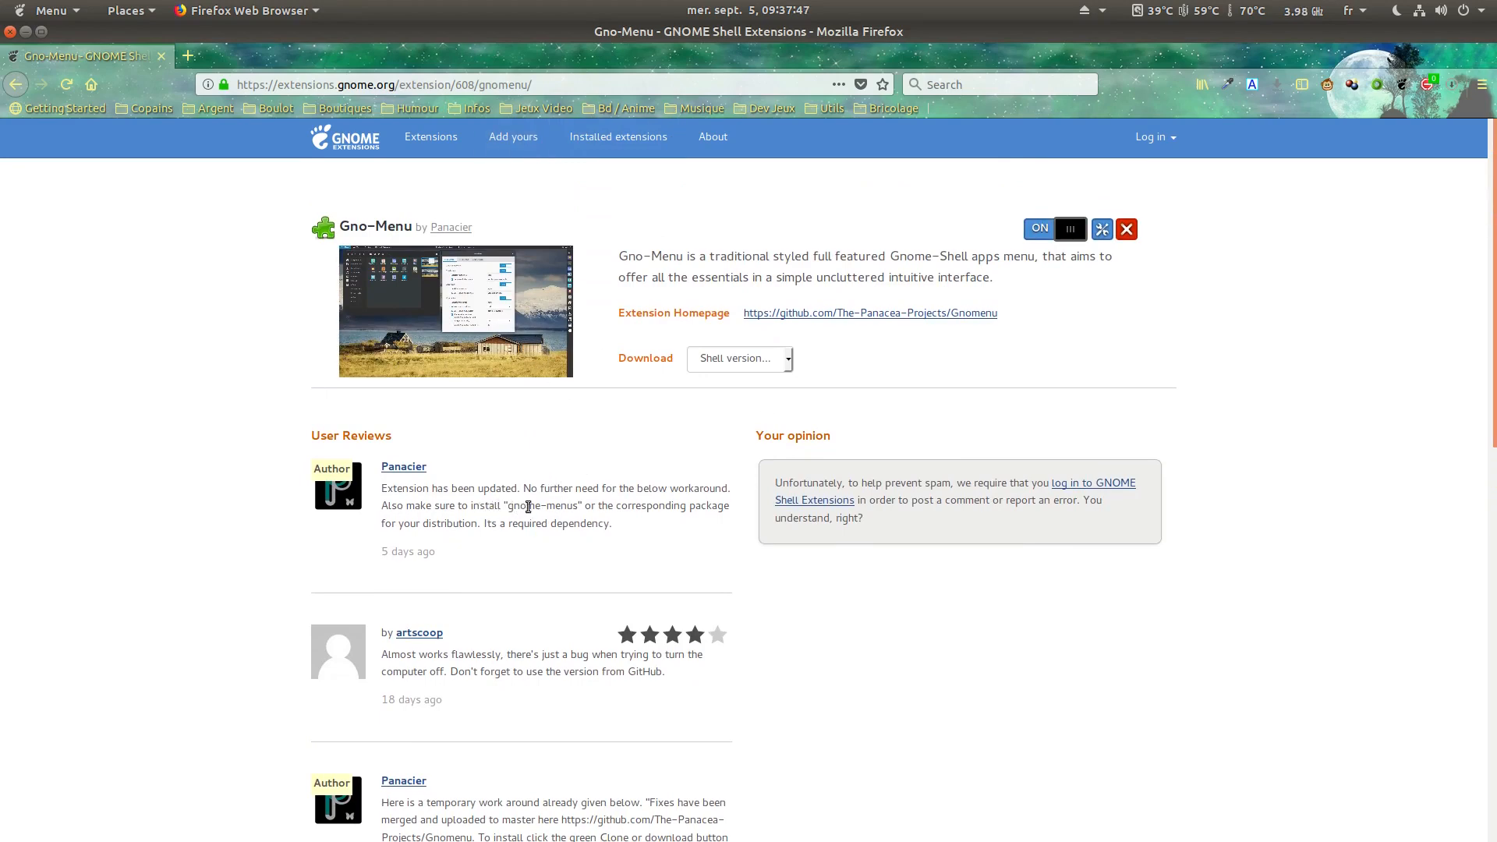
left_click_drag(507, 505, 586, 521)
mouse_move(3, 18)
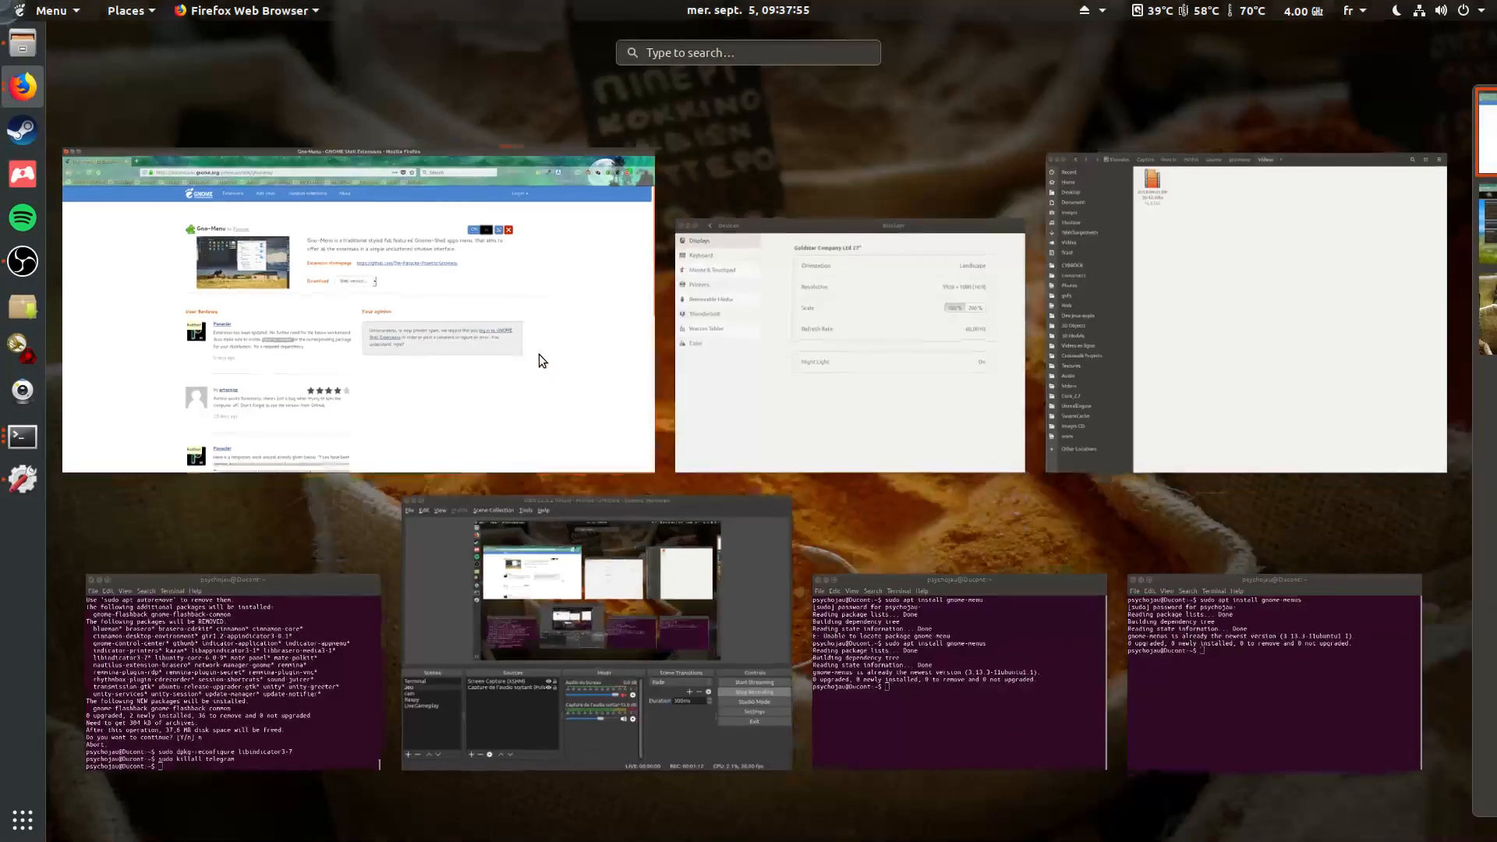
type("yelr")
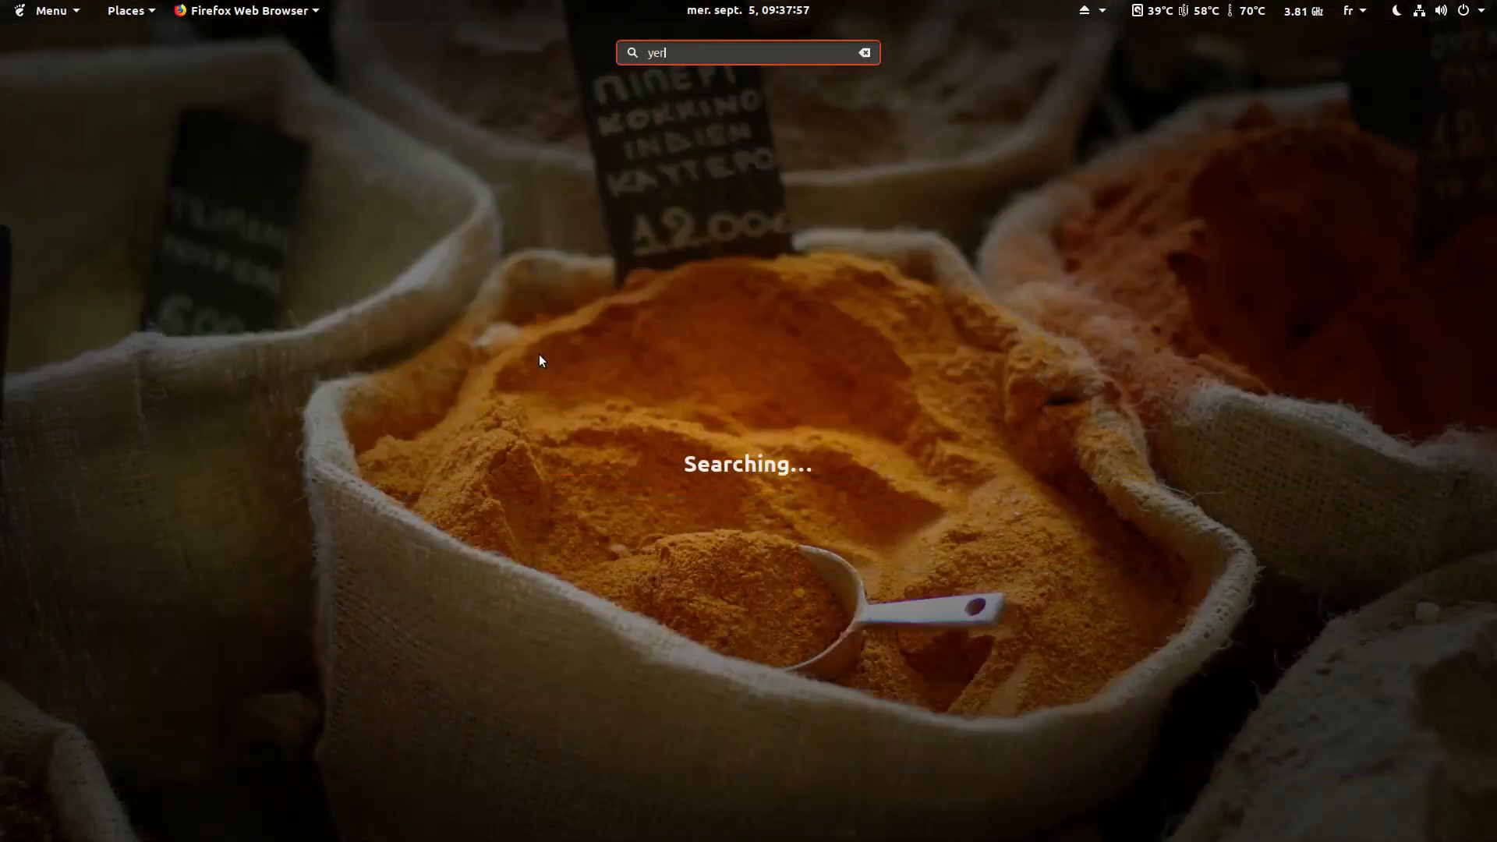
key("BackSpace")
key("BackSpace")
key("BackSpace")
key("BackSpace")
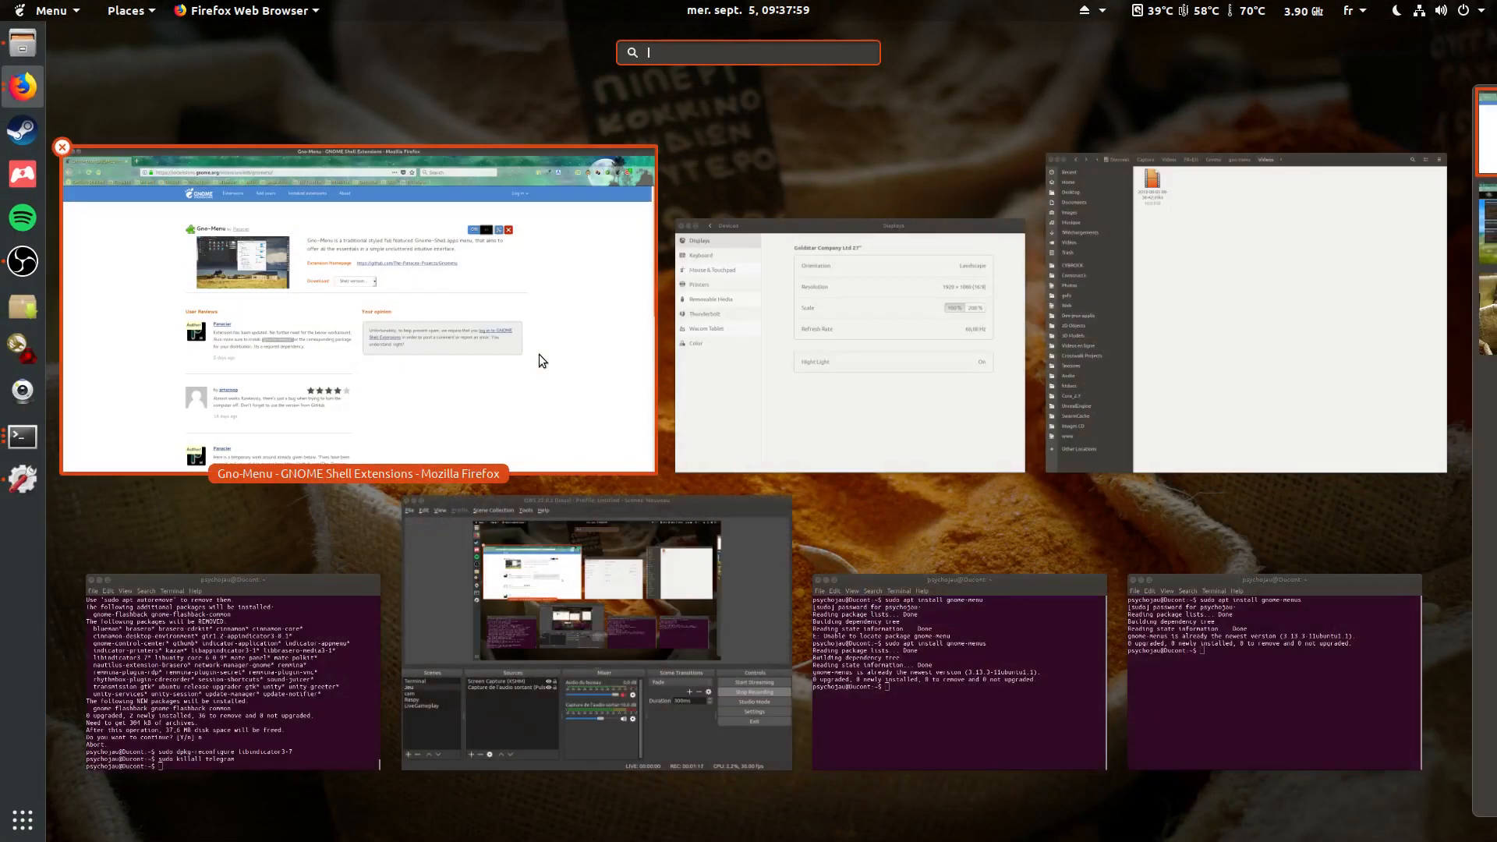
type("terl")
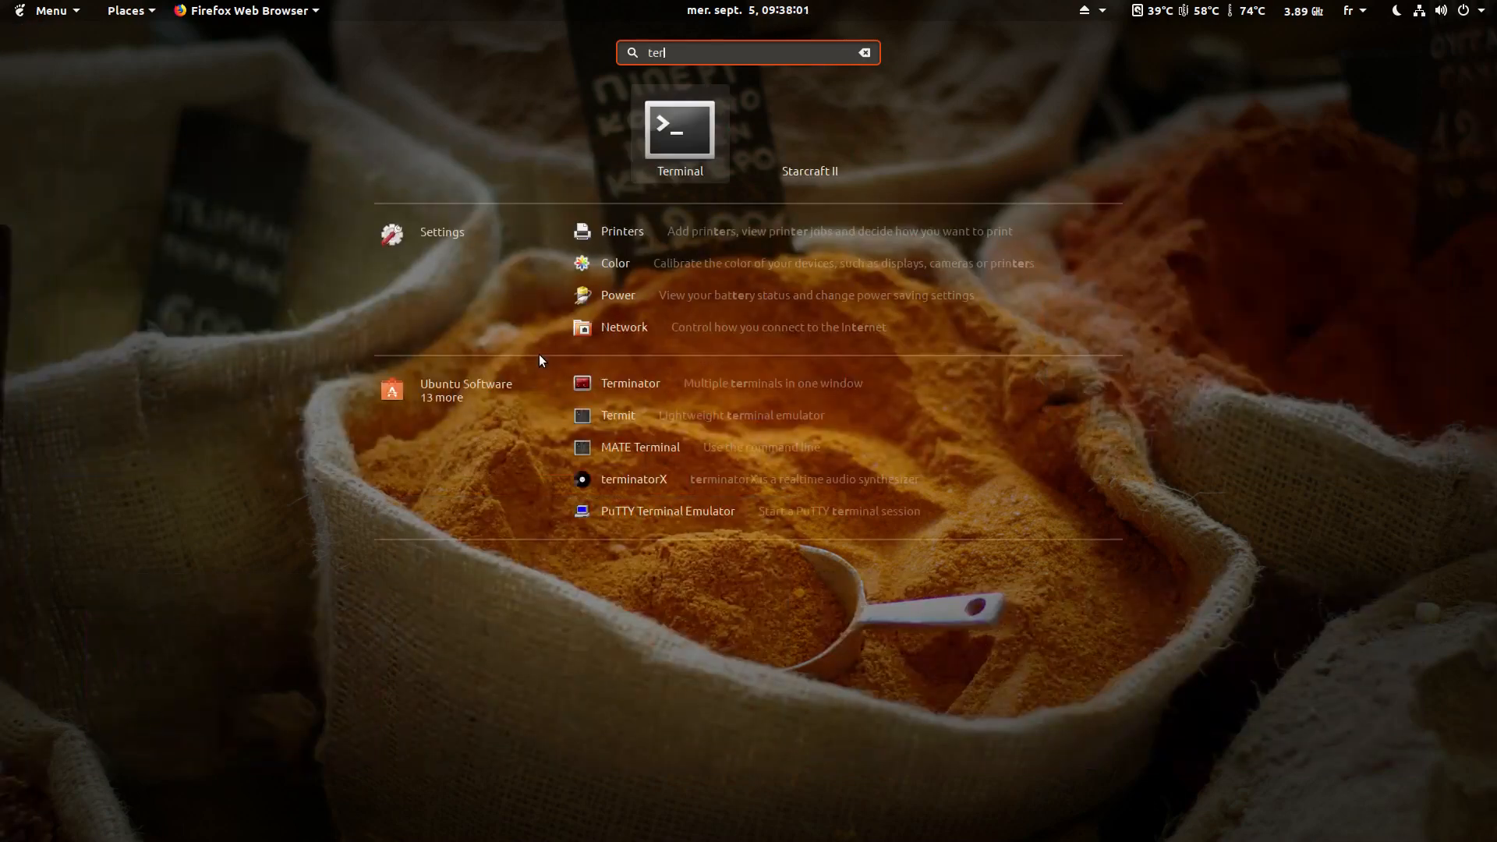
key("Escape")
key("Escape")
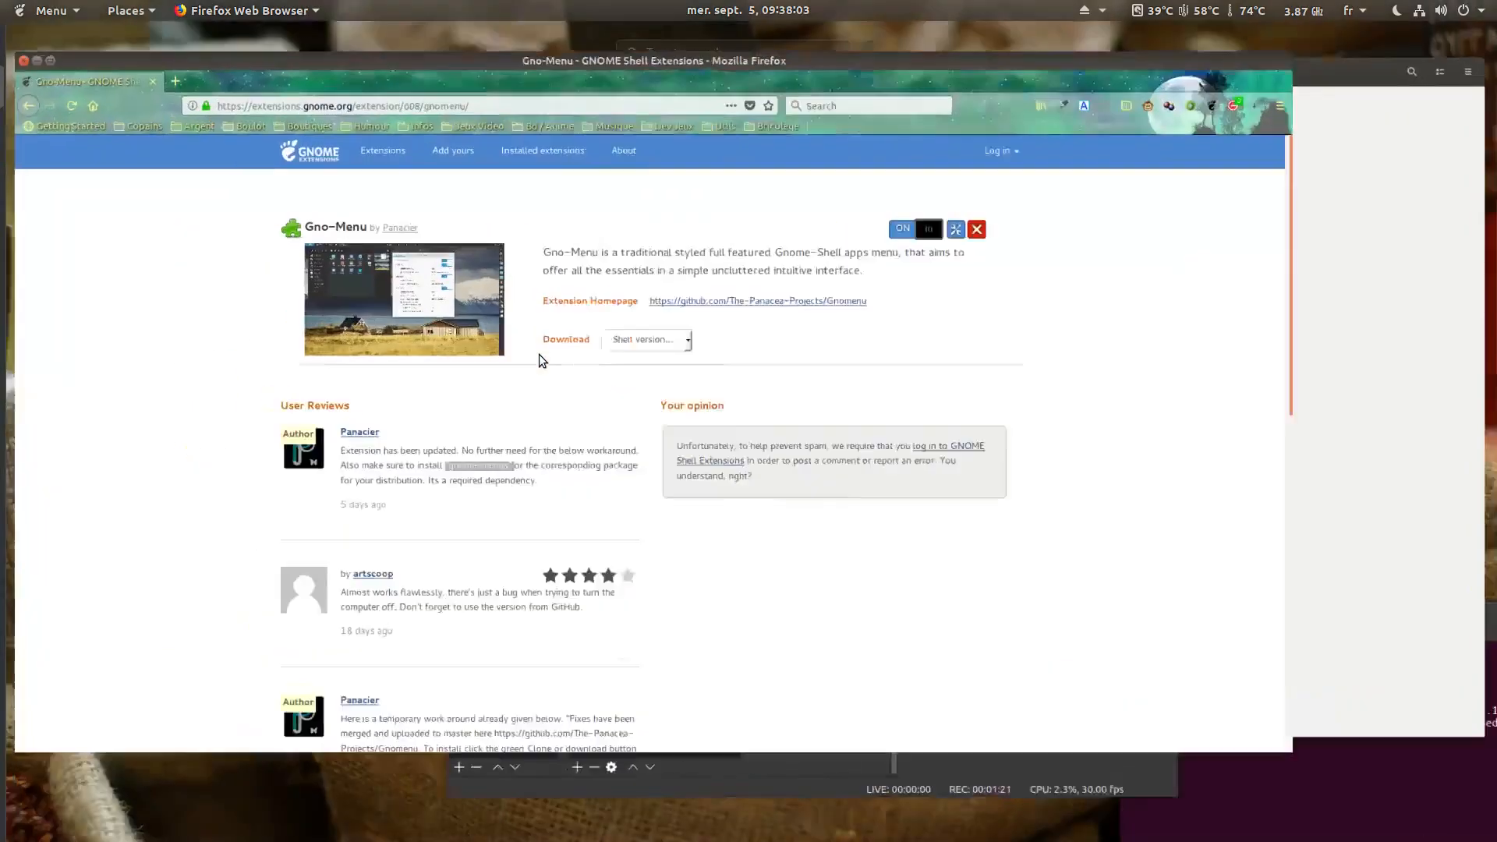
key("alt")
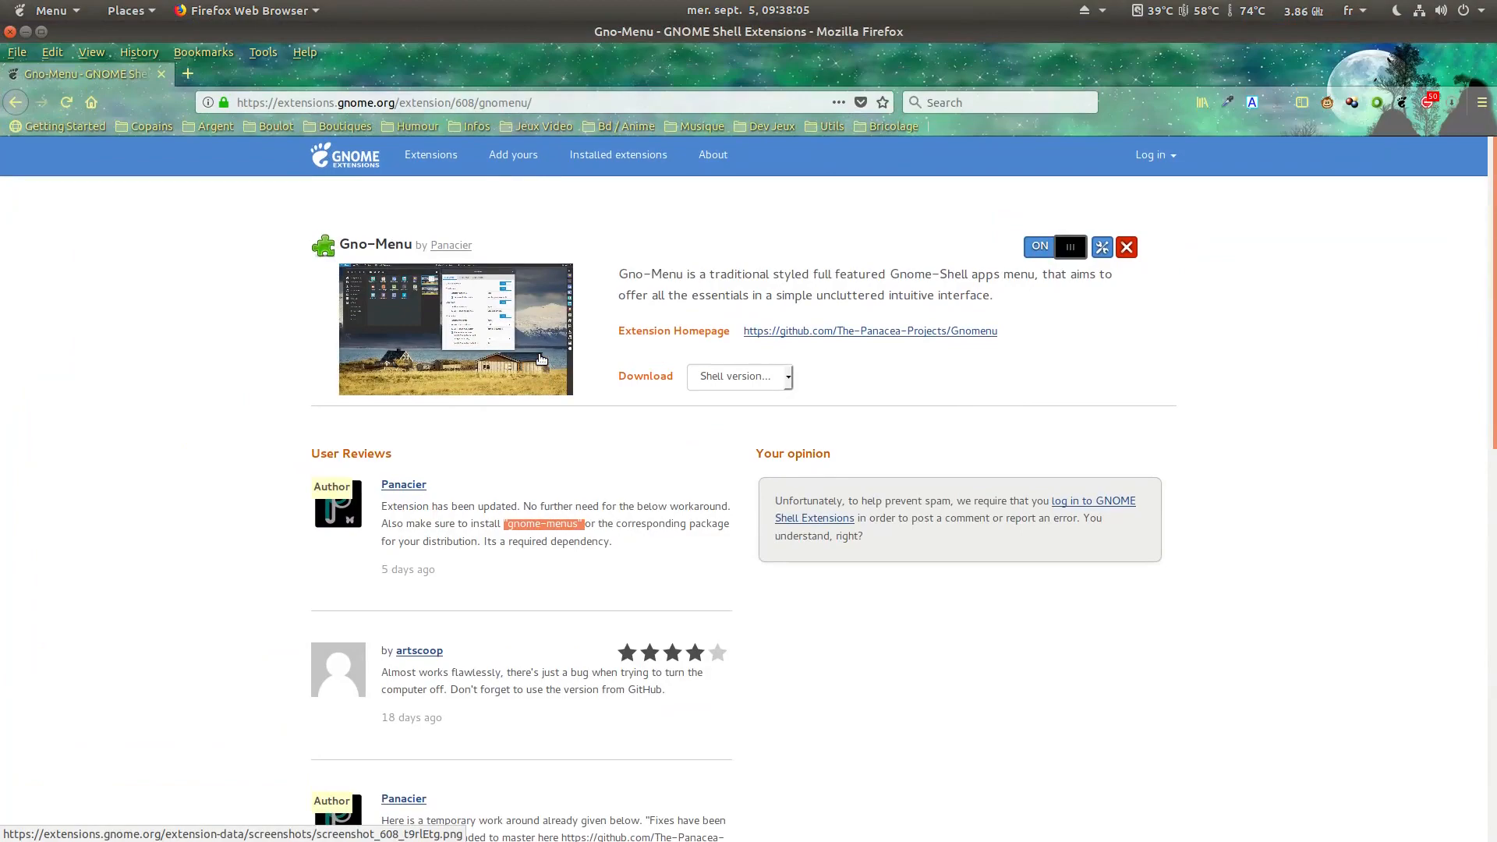
Step: Close the old terminal that shows the gnome-menus install, and open a new terminal beside the extension's reviews
key("super")
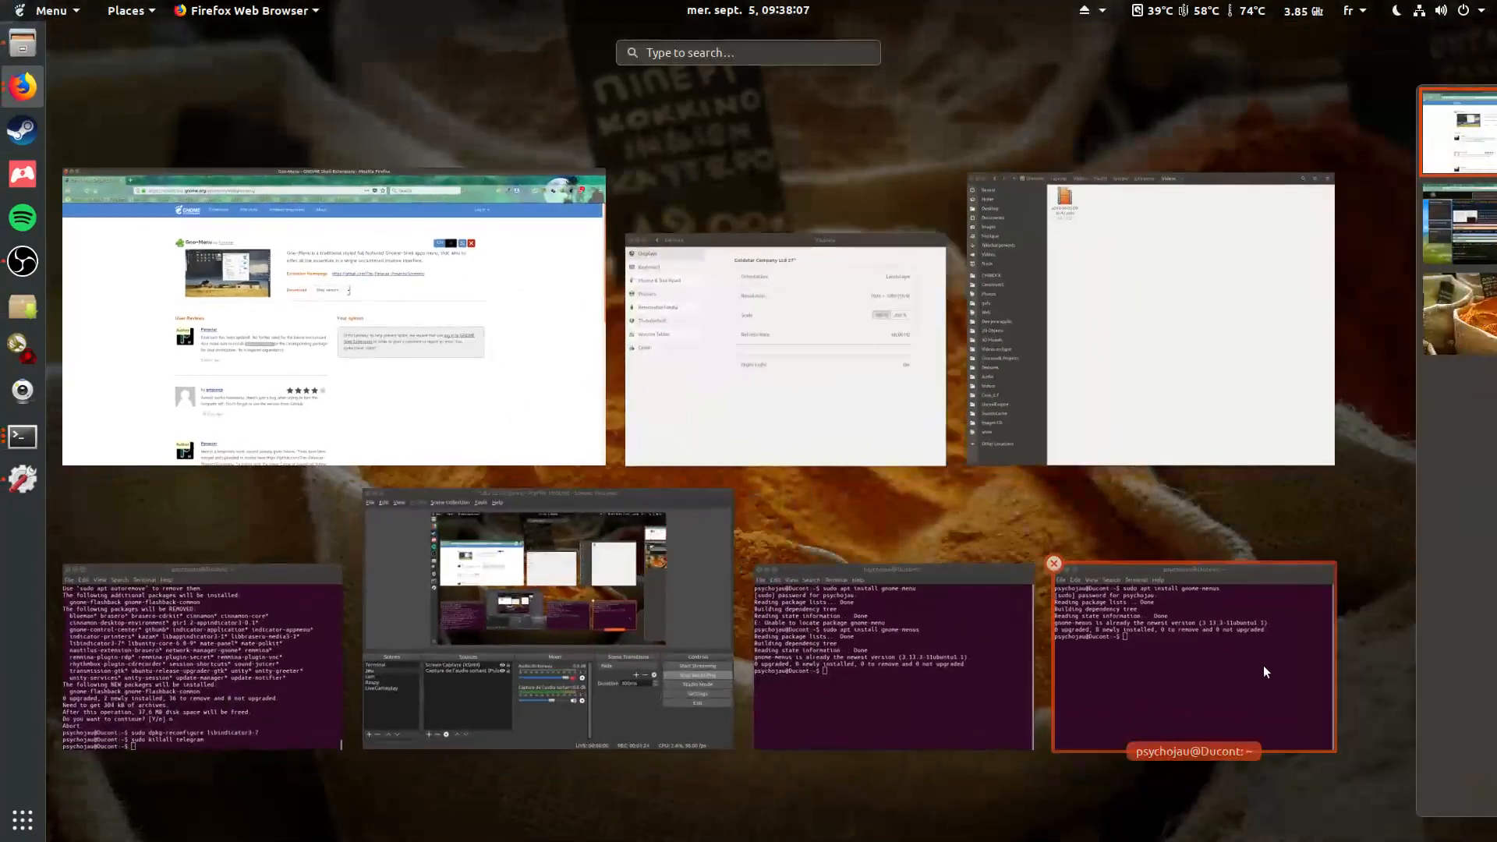
left_click(1263, 666)
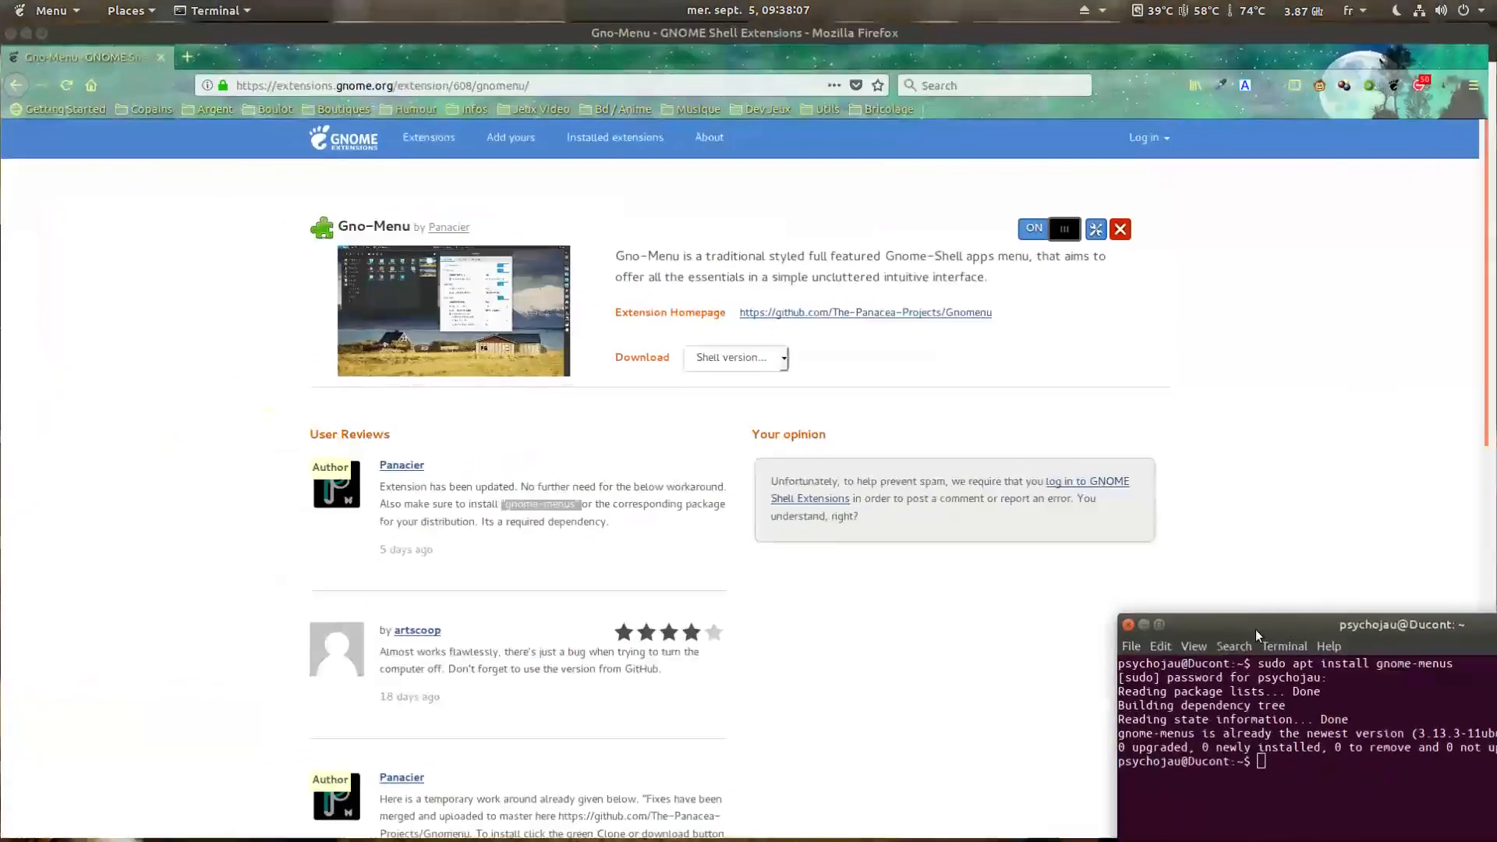
left_click(1128, 625)
key("ctrl+alt+t")
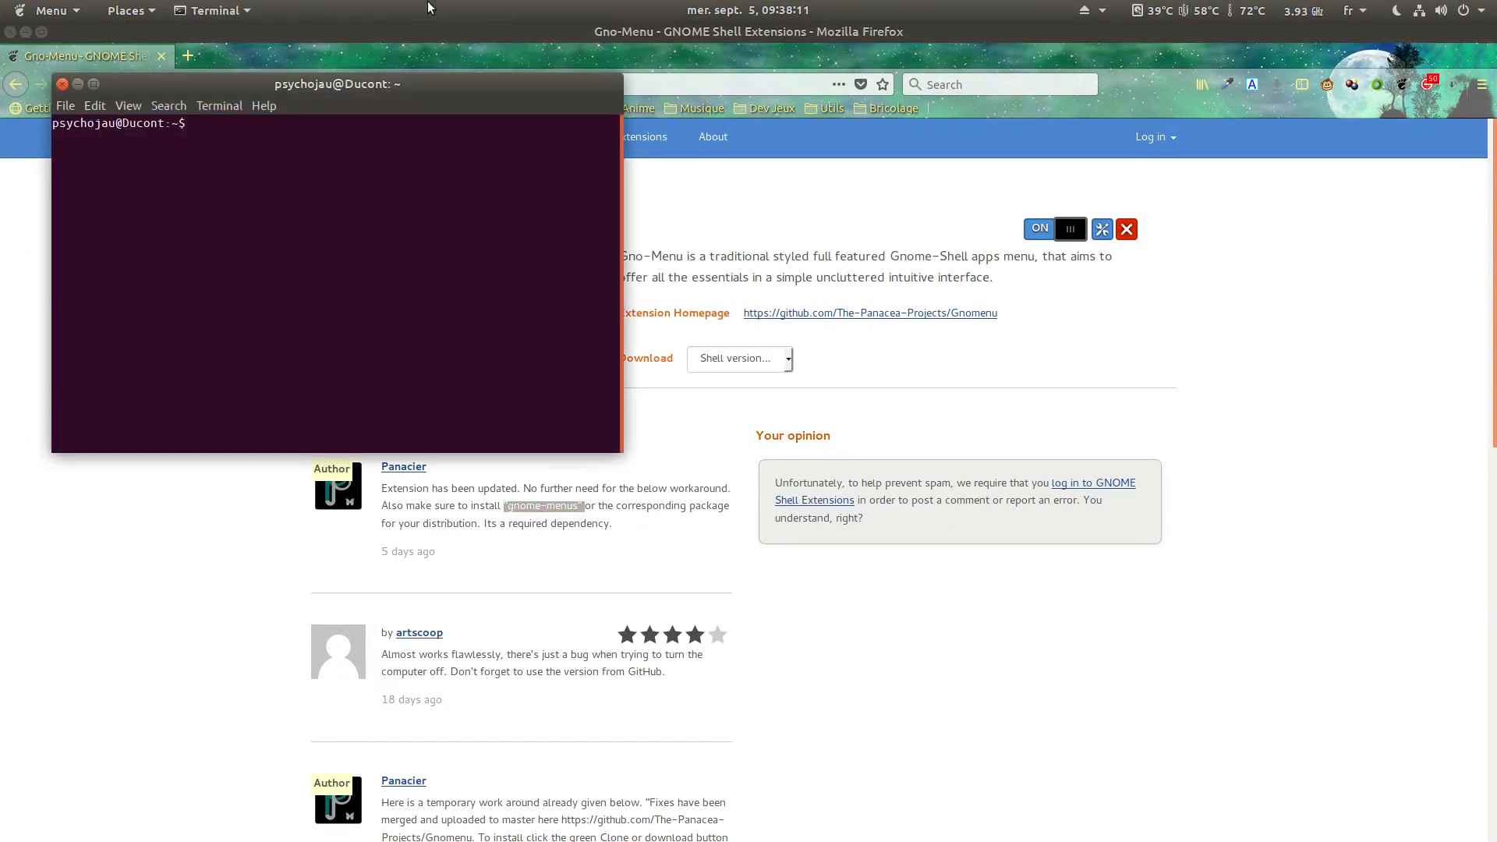
left_click_drag(431, 80, 1216, 281)
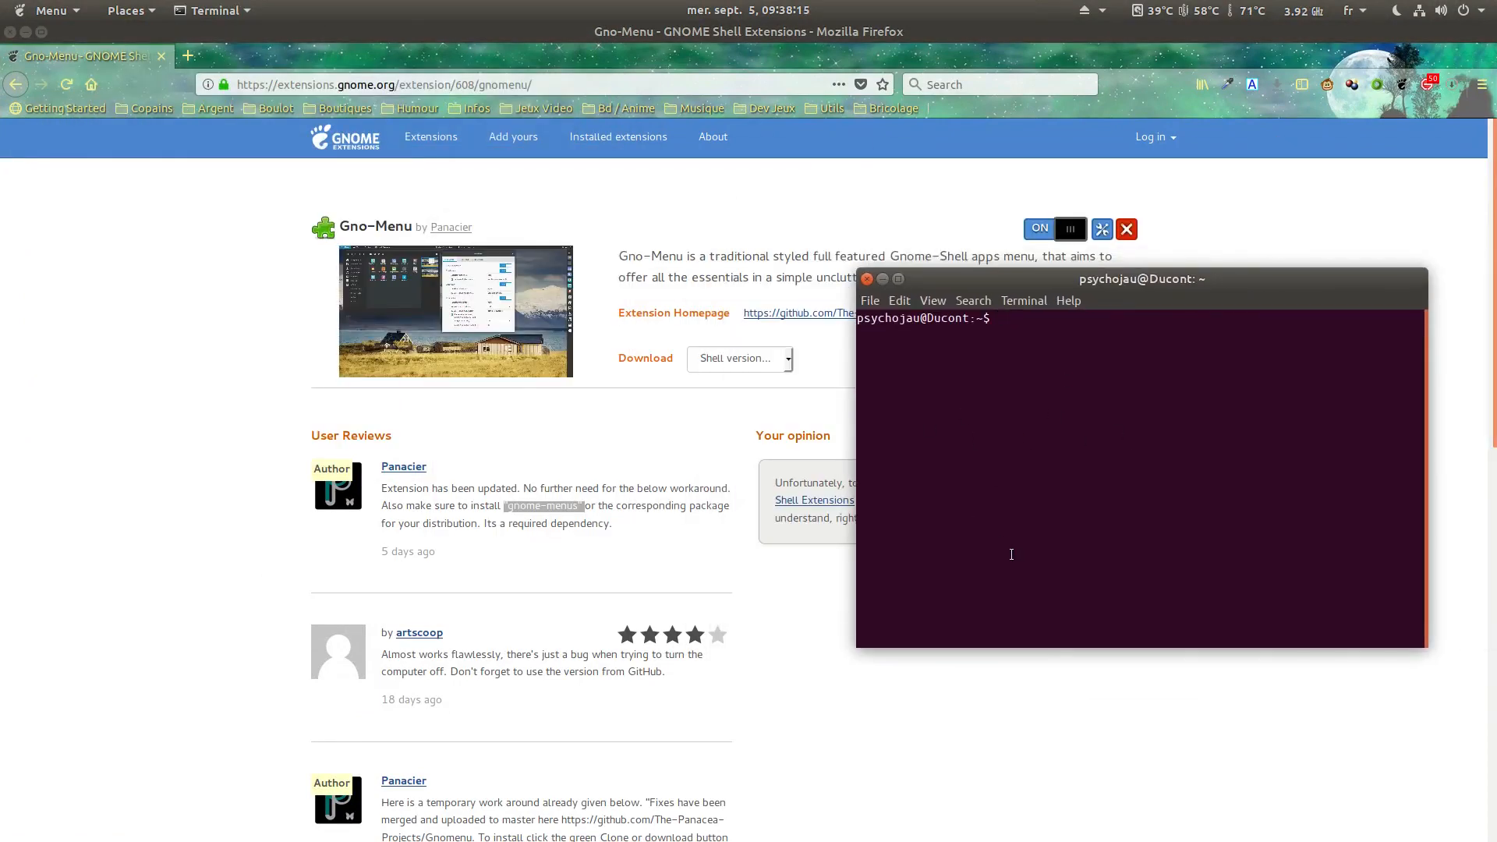
Step: Run sudo apt install gnome-menus in the terminal and authenticate with the sudo password
key("Up")
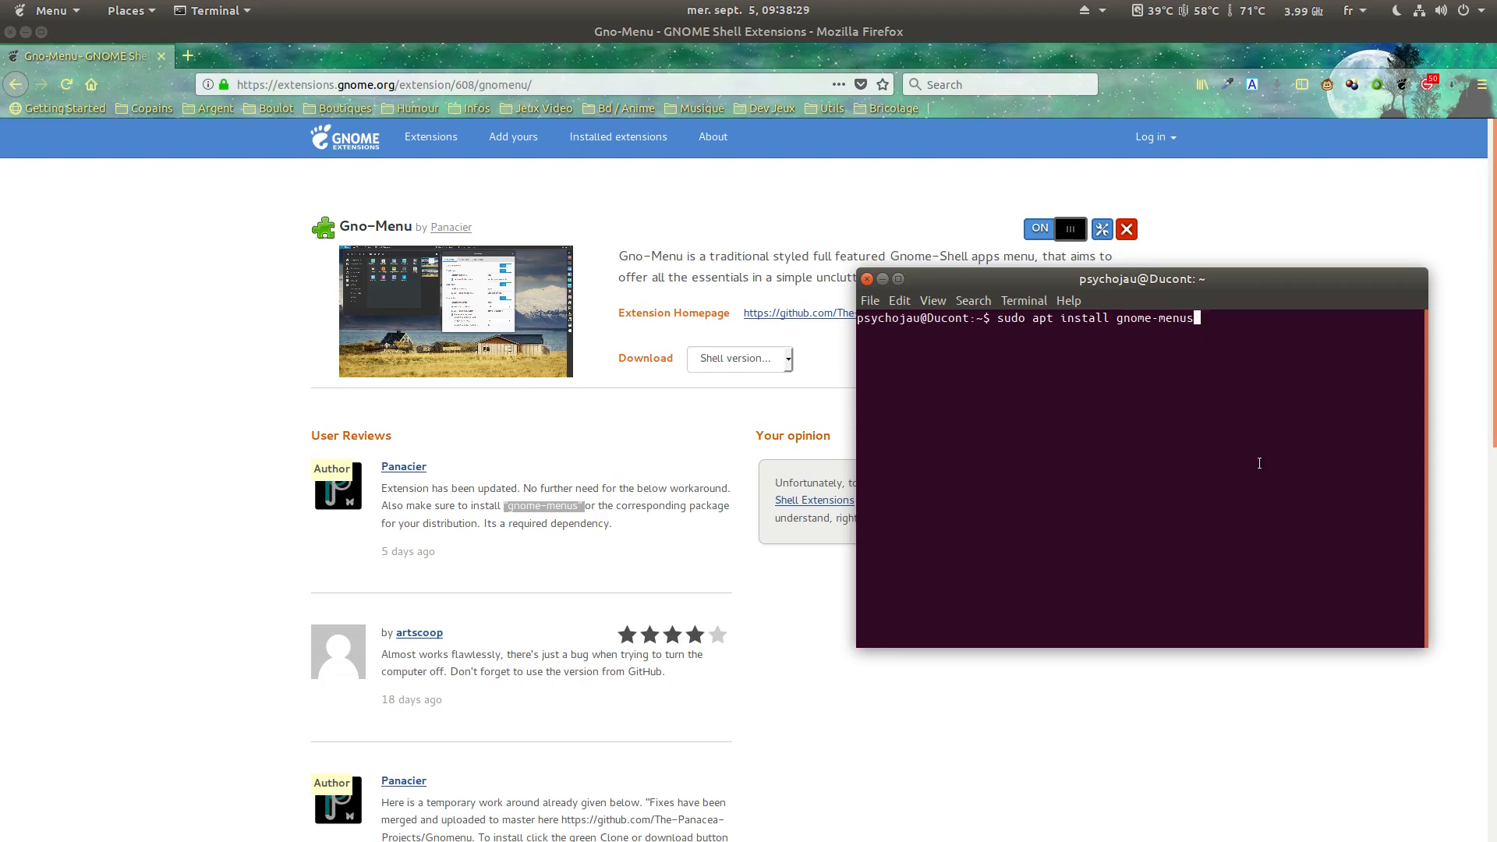
key("Return")
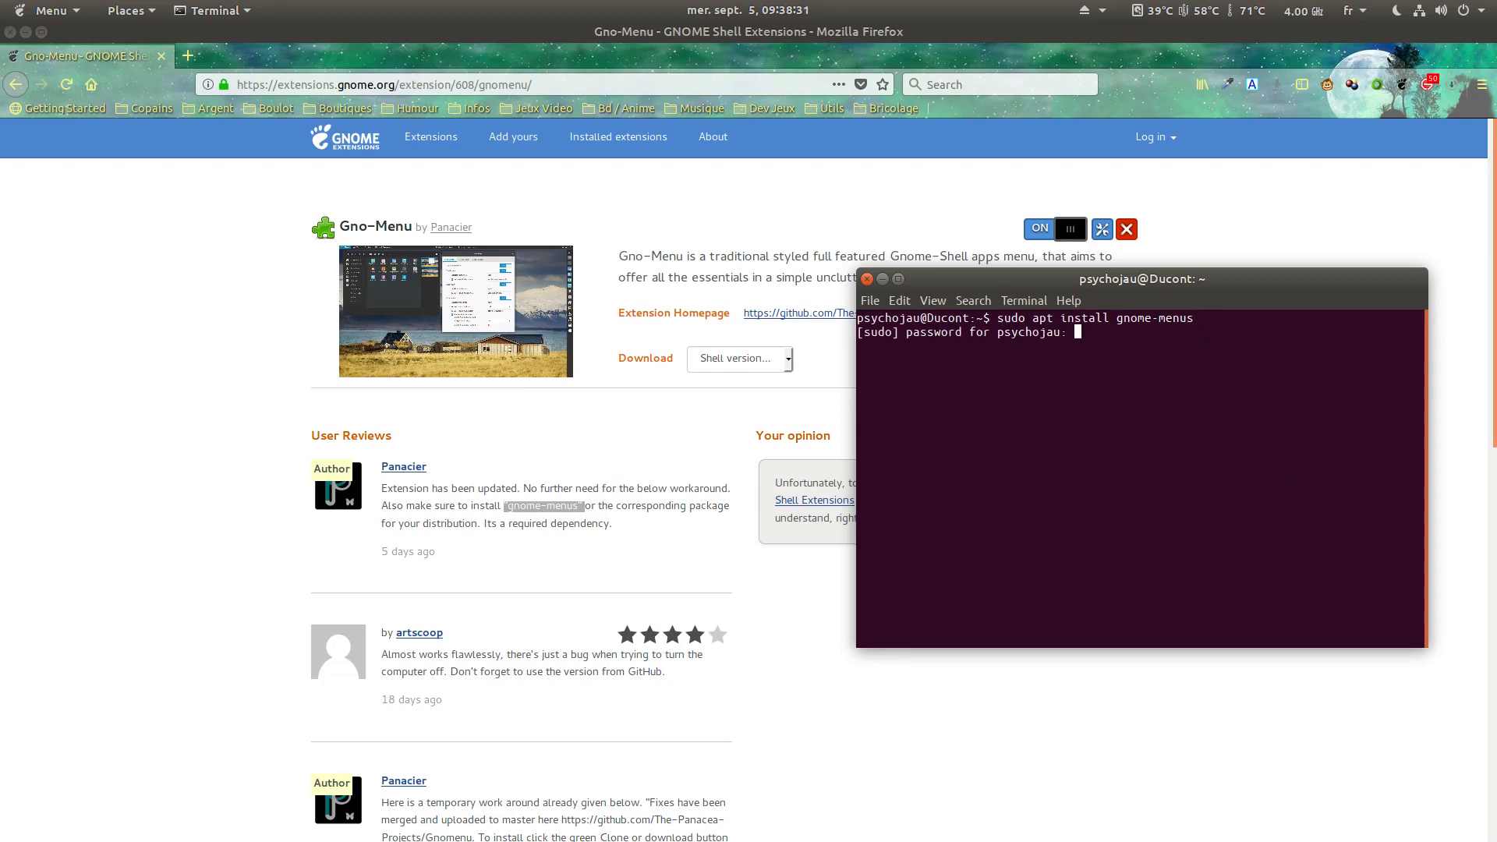
key("Return")
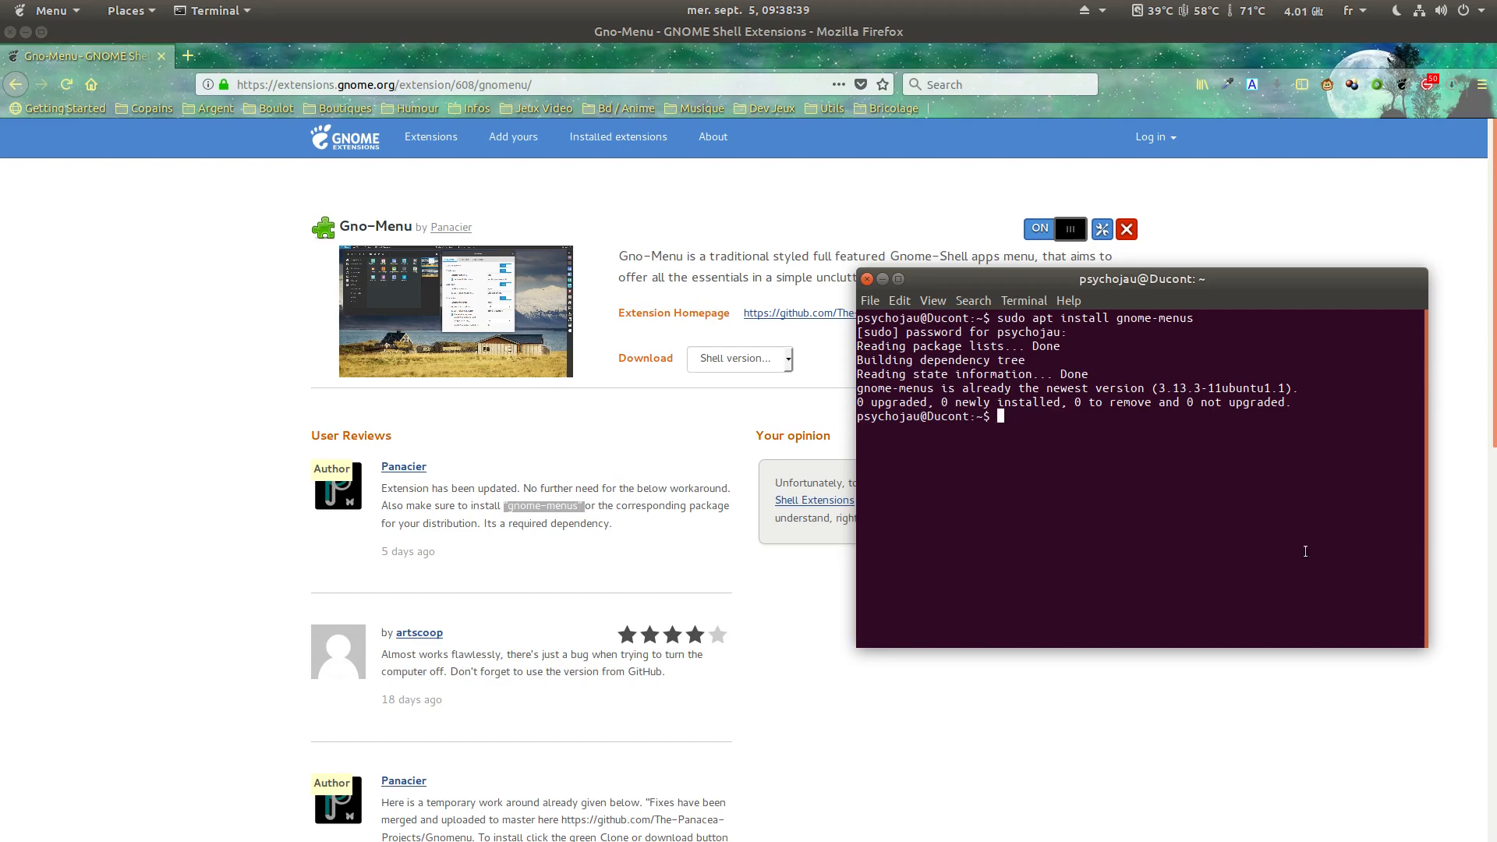
Step: Move the terminal away from the extension's controls and switch the Gno-Menu extension off
left_click_drag(1233, 284, 1358, 671)
left_click(1068, 236)
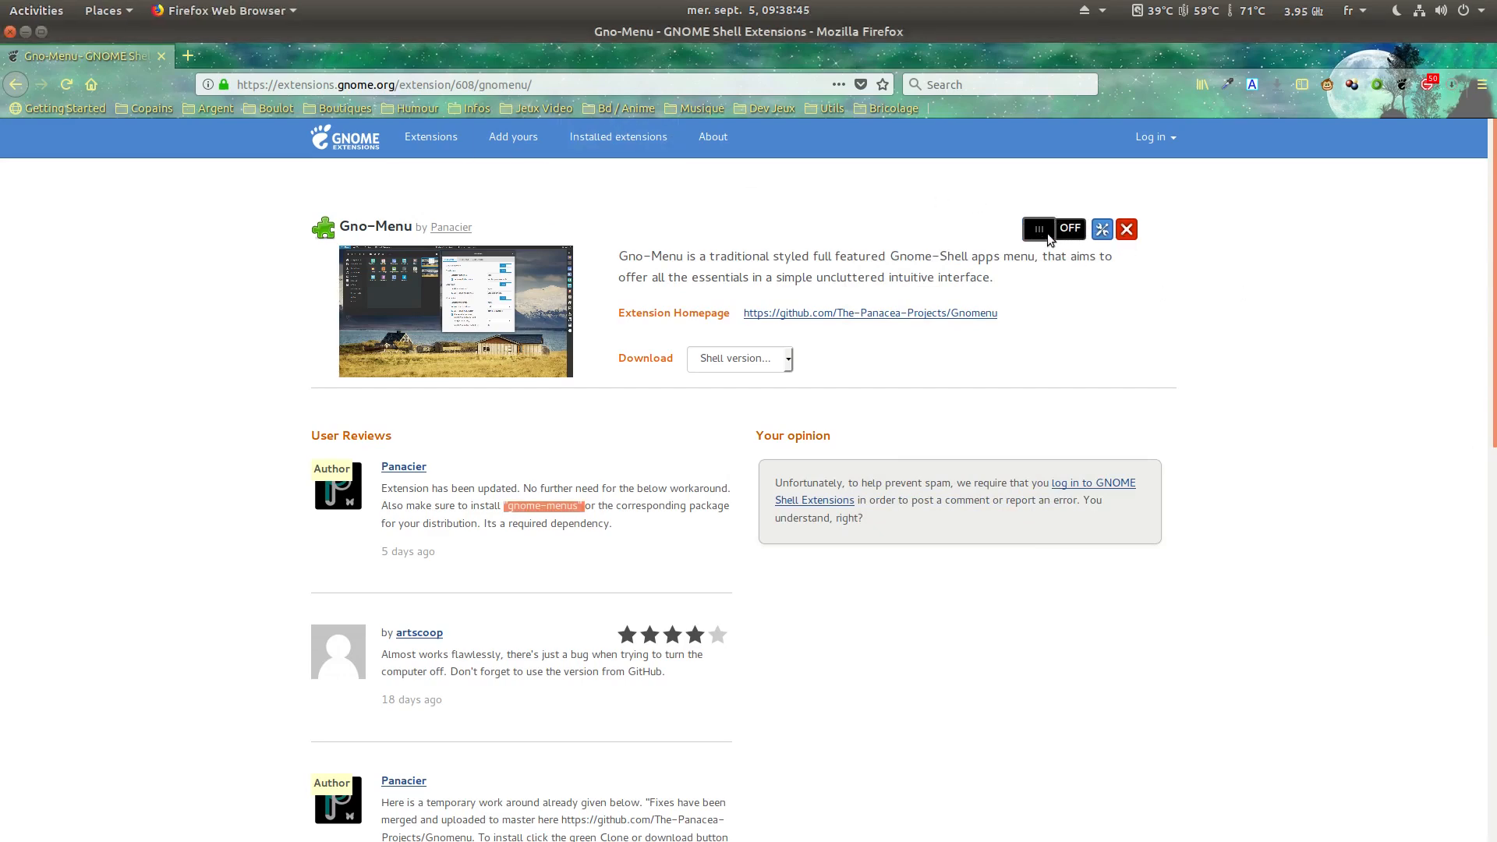
Step: Switch the Gno-Menu extension on and check its applications menu in the top bar
left_click(1053, 232)
left_click(49, 11)
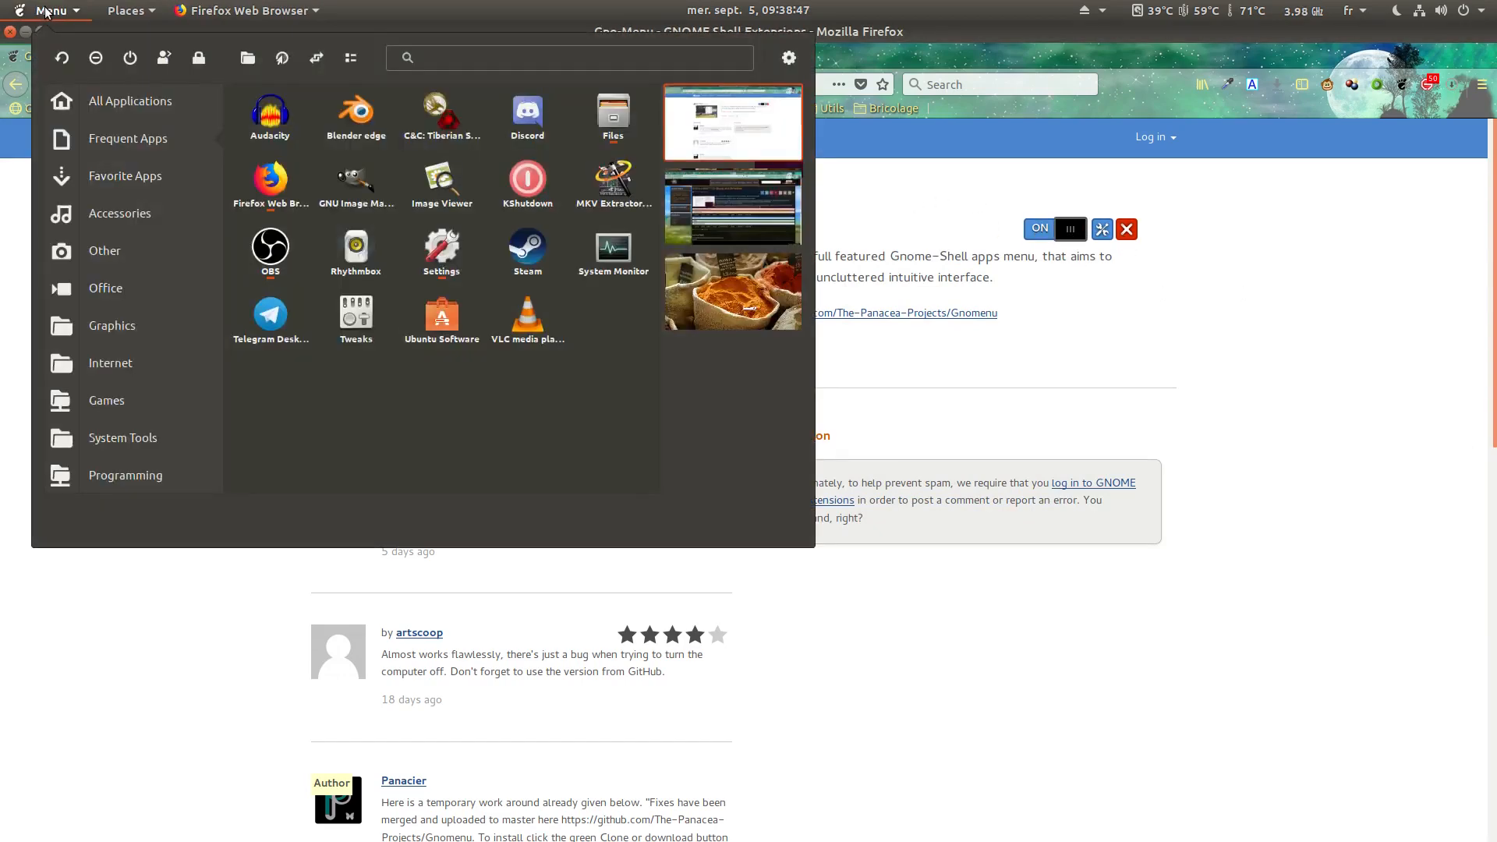
left_click(48, 11)
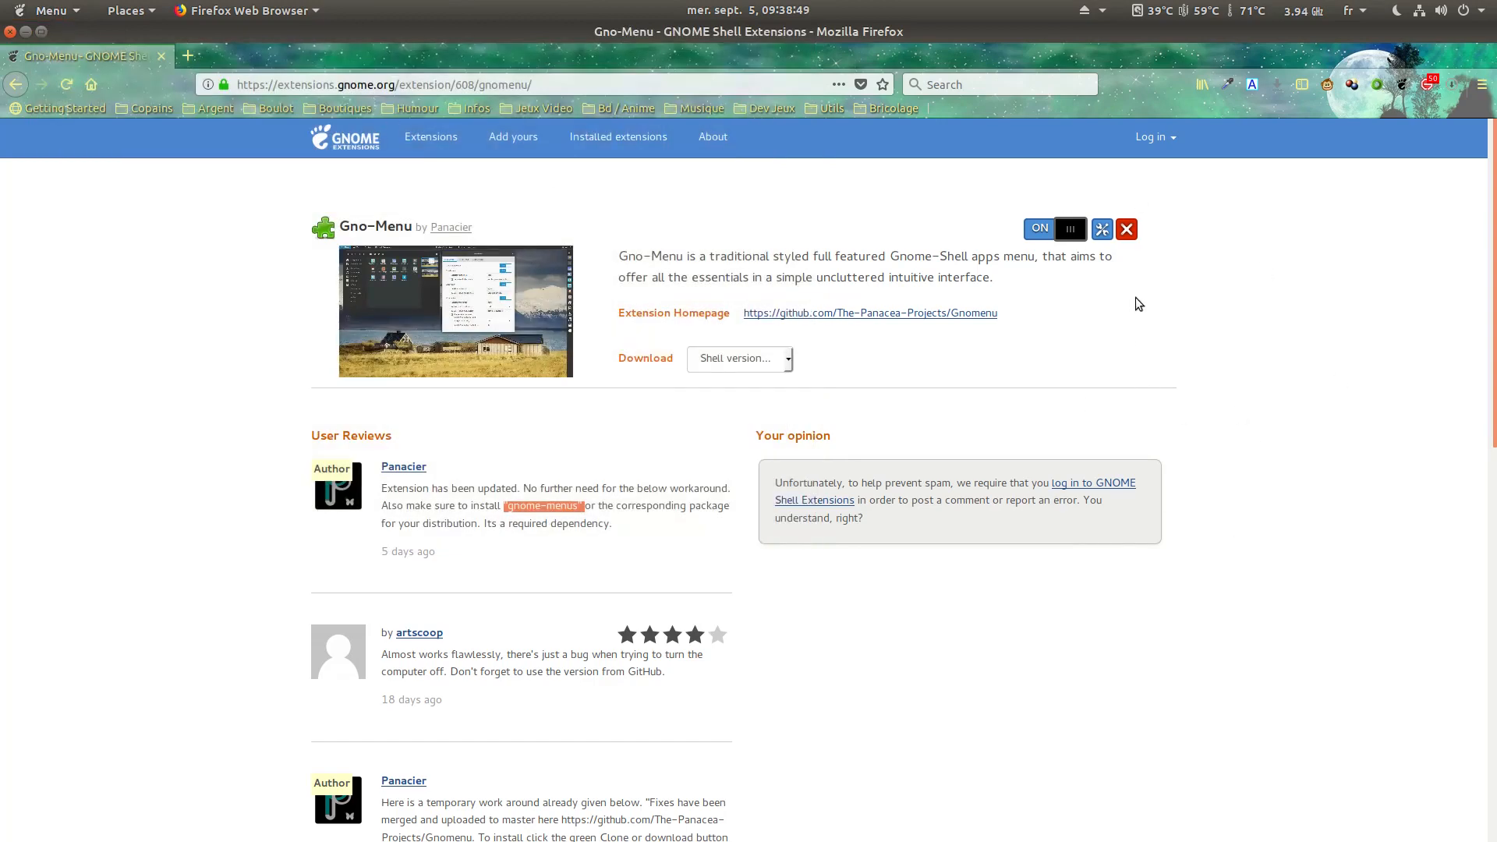
Step: Open the Gno-Menu preferences and test the Activities hot corner by switching it off and on again
left_click(1101, 231)
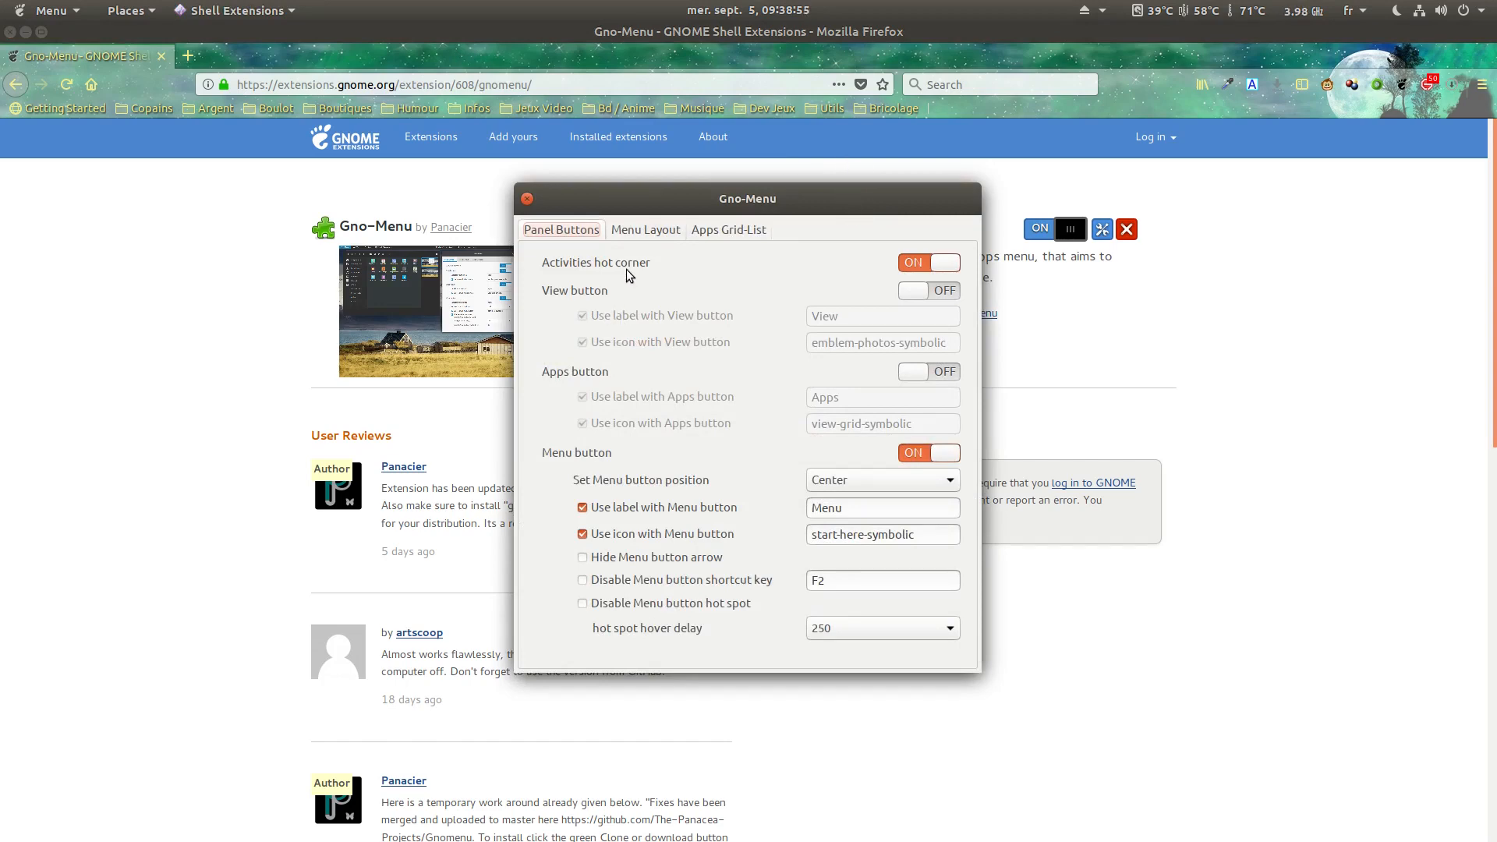
left_click(952, 270)
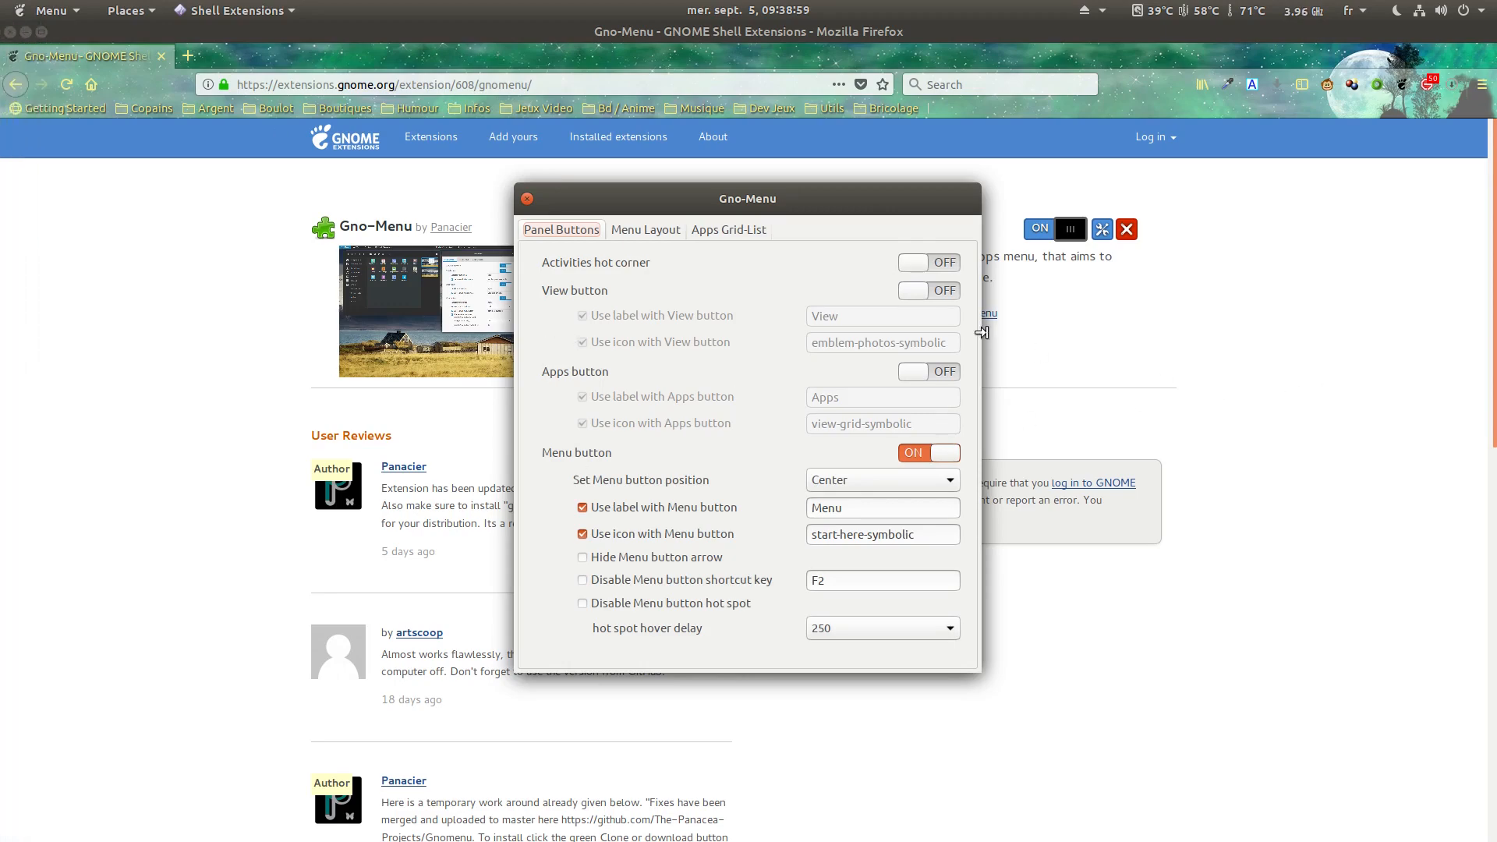
left_click(935, 264)
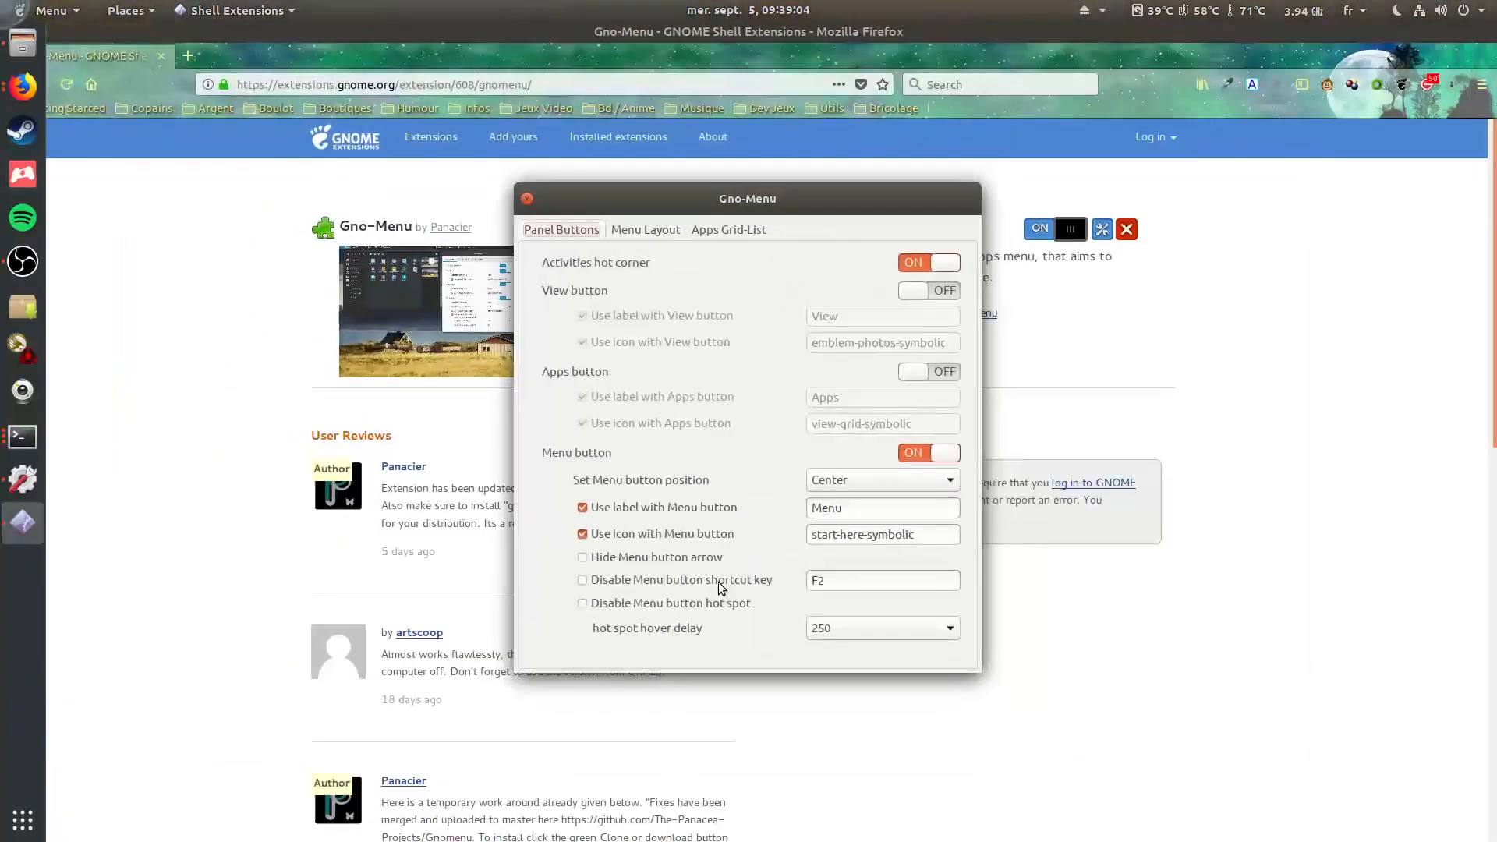
mouse_move(0, 2)
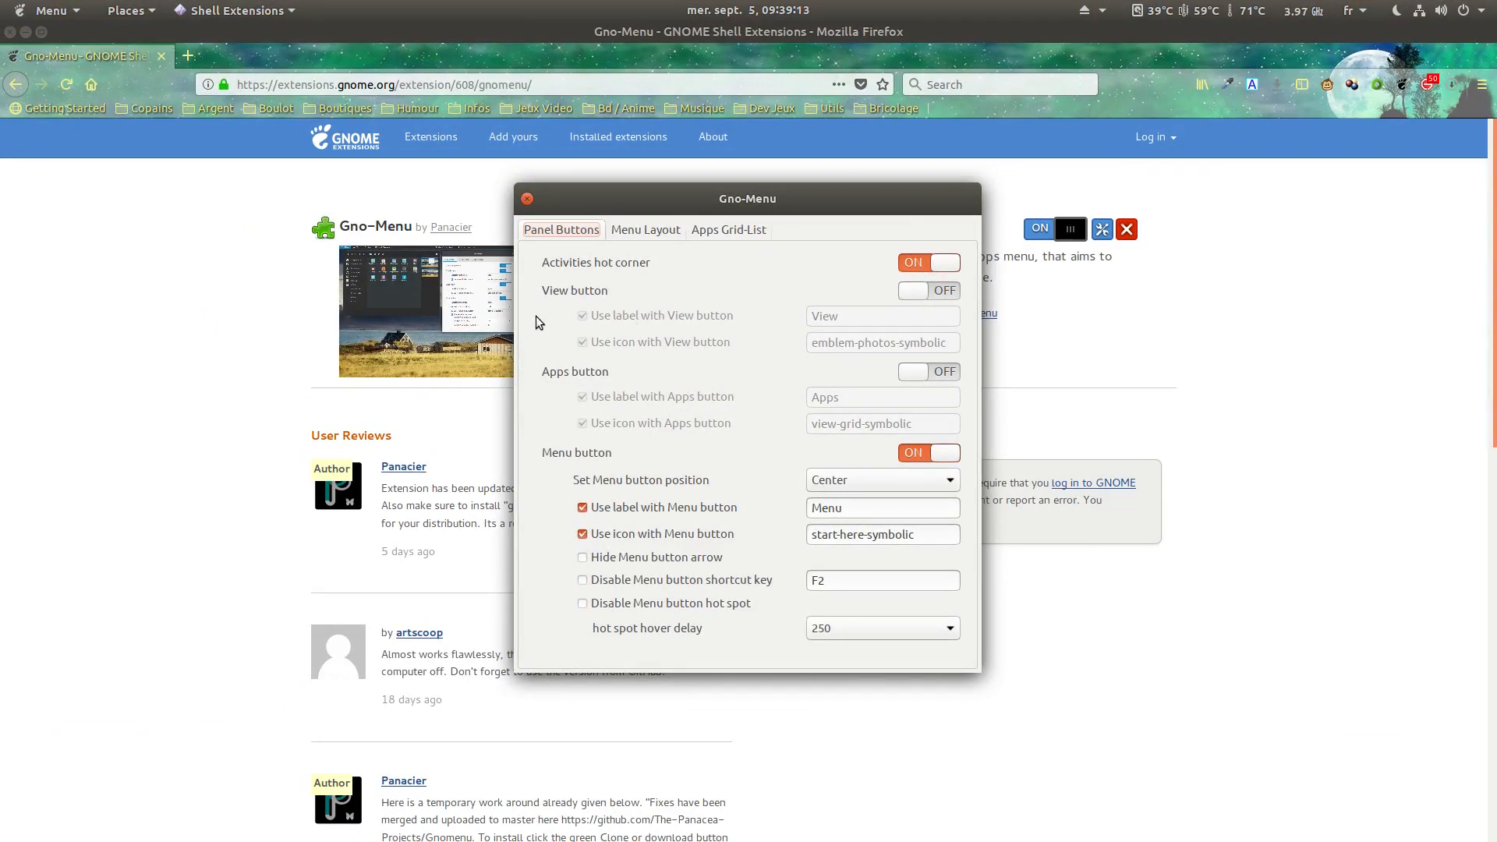
Step: Try out the View button by enabling it, showing and hiding the windows overview with it, and disabling it again
left_click(917, 291)
left_click(35, 8)
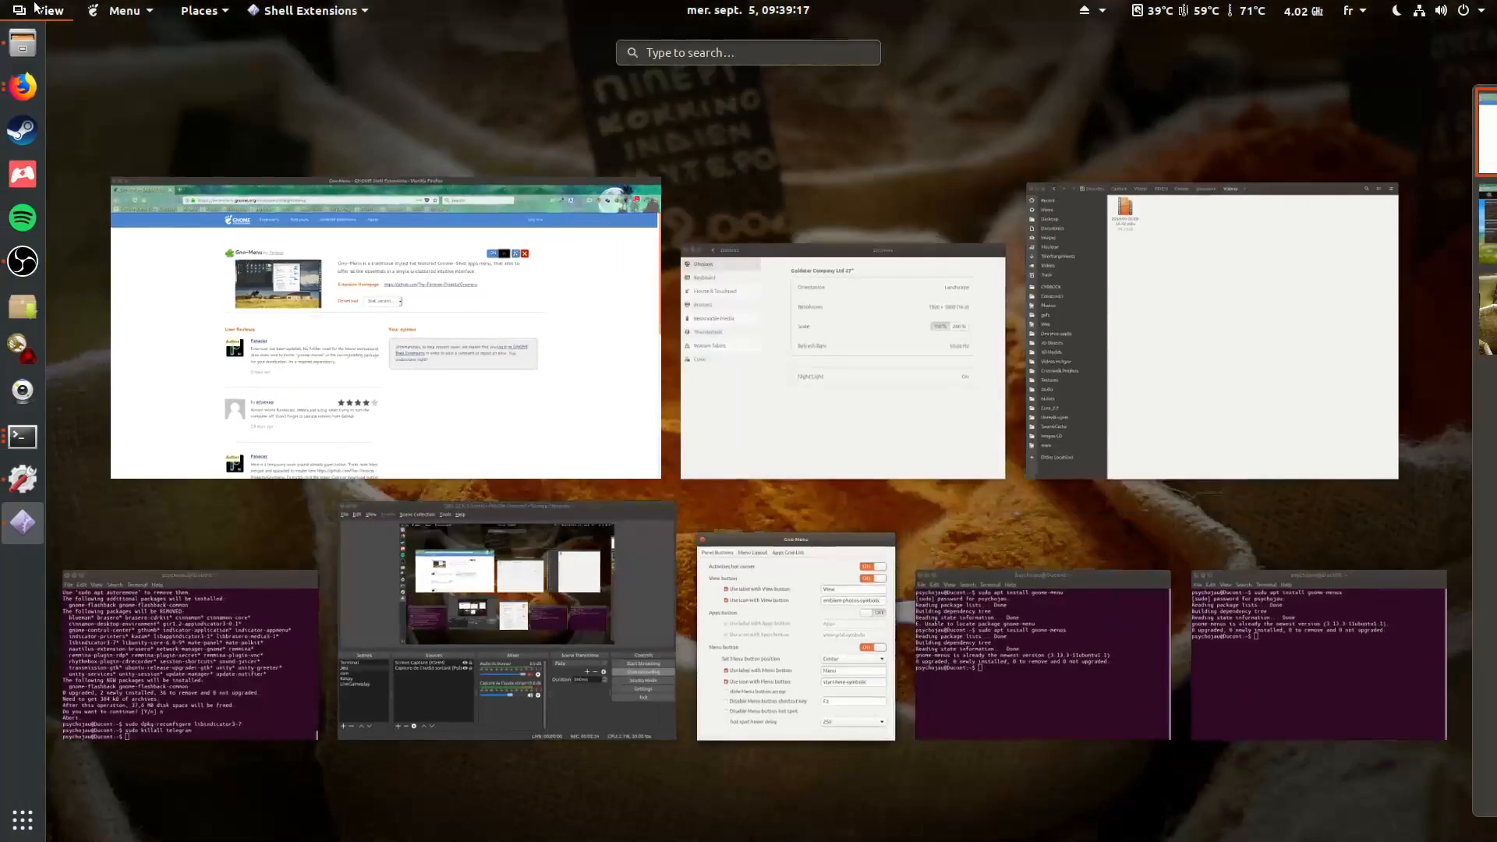
left_click(35, 8)
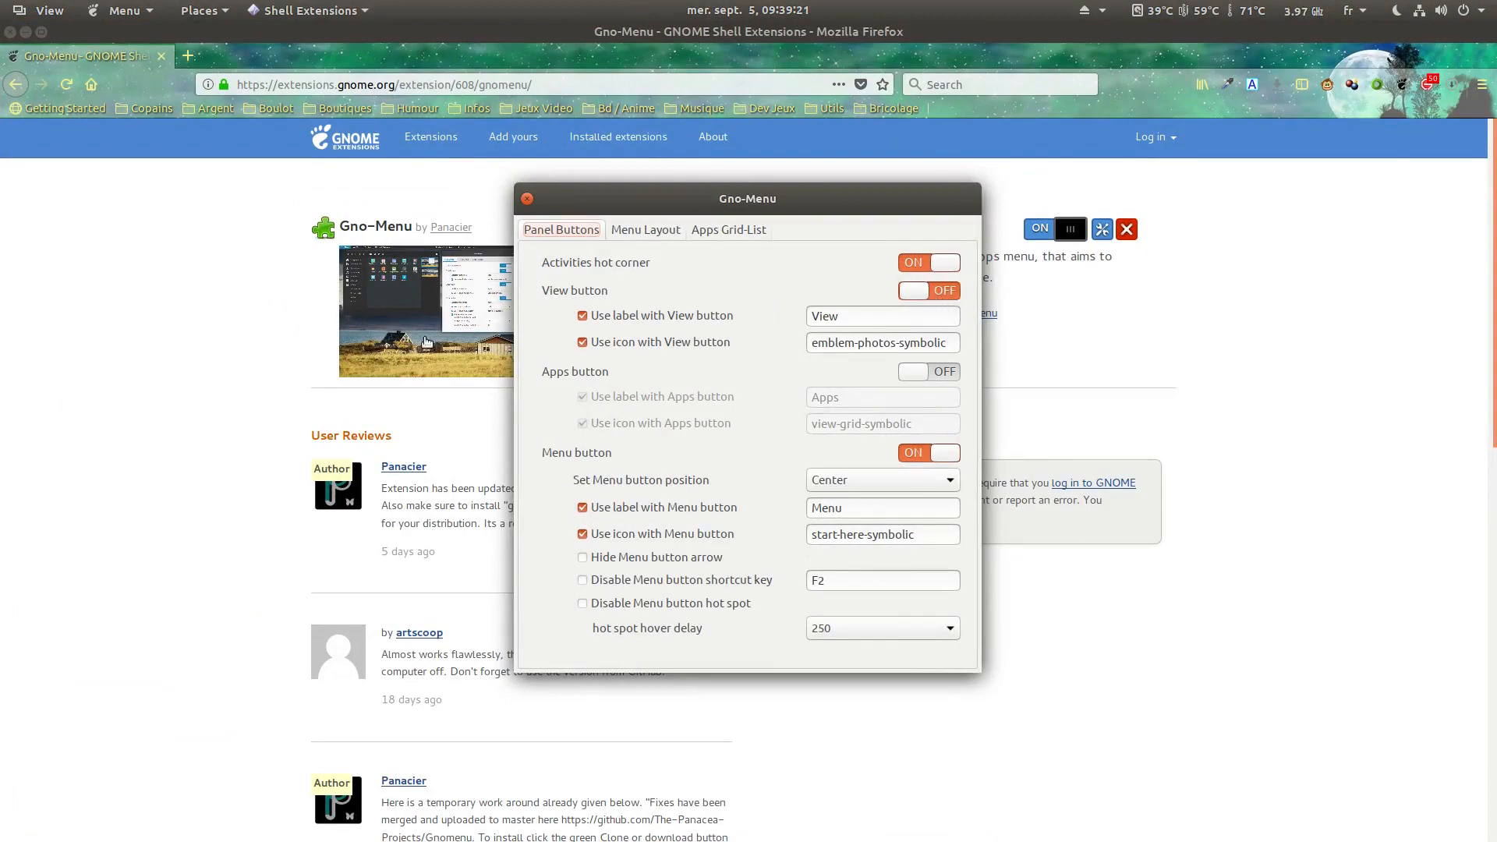
mouse_move(0, 0)
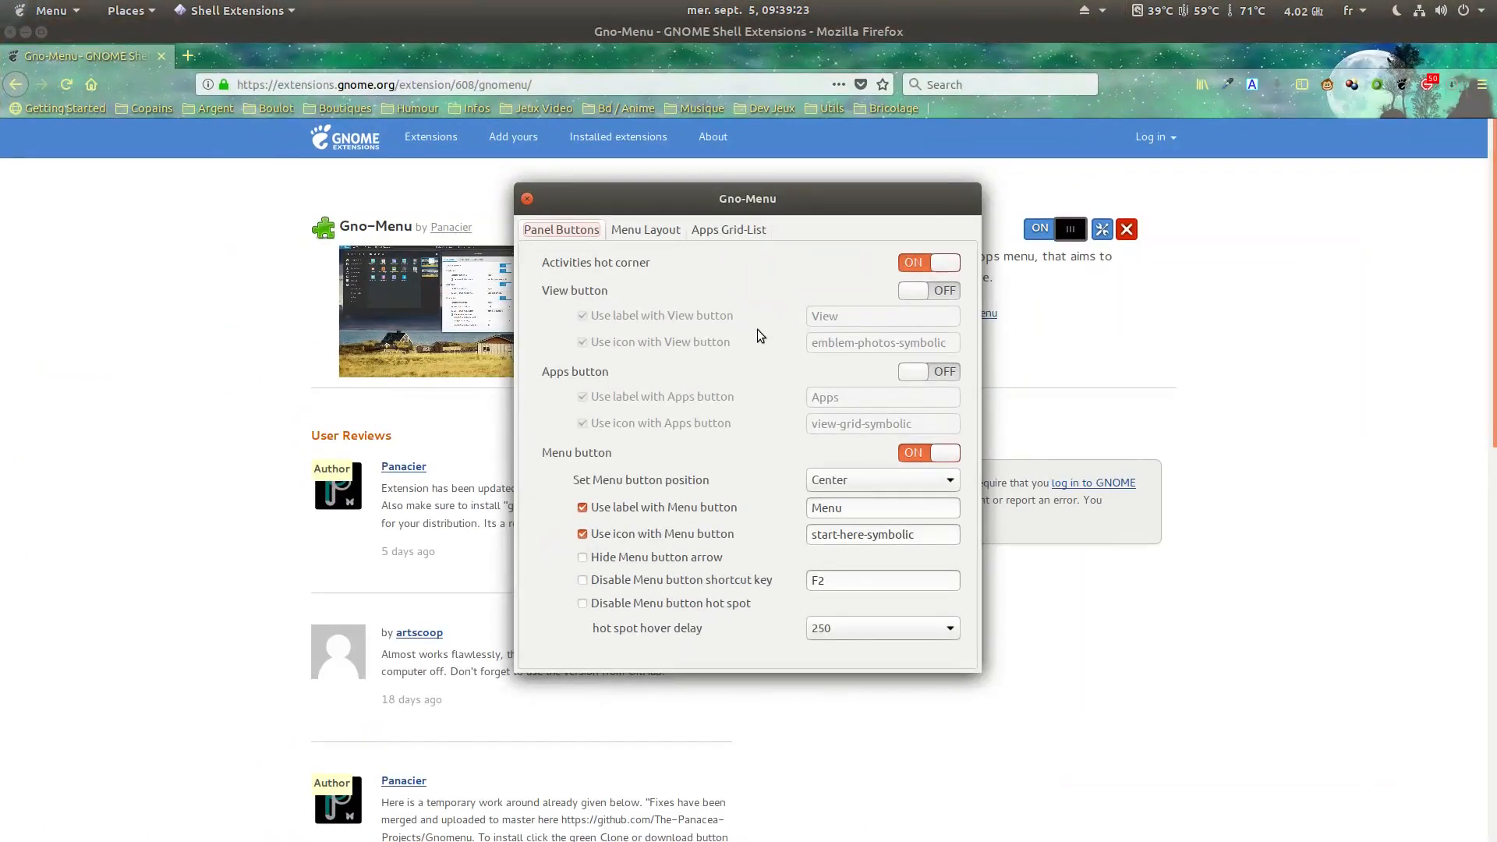
Step: Try out the Apps button by enabling it, showing and hiding the applications grid, and disabling it again
left_click(931, 379)
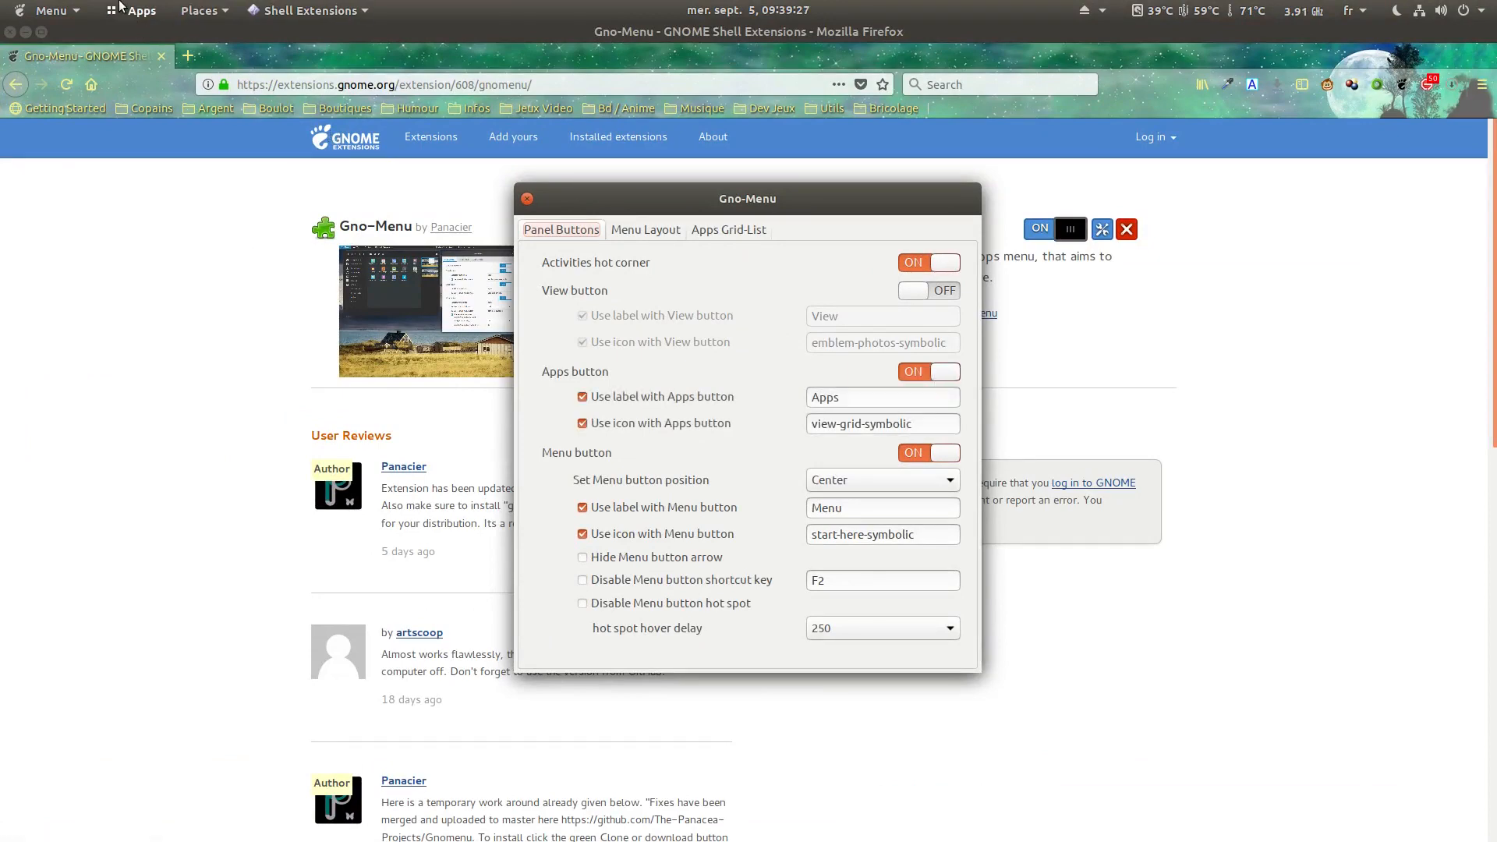
left_click(123, 8)
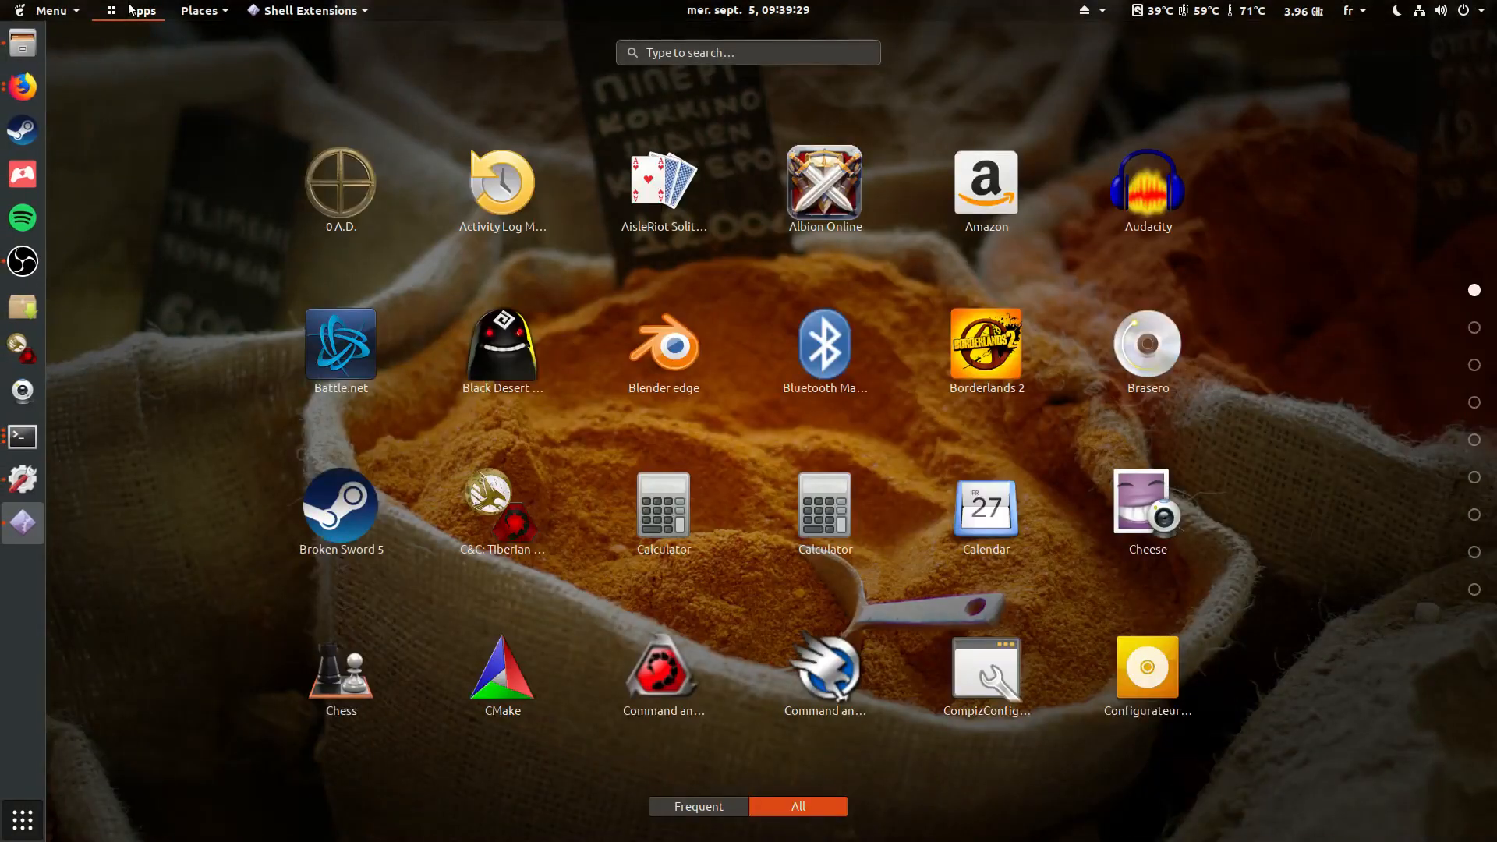
left_click(131, 10)
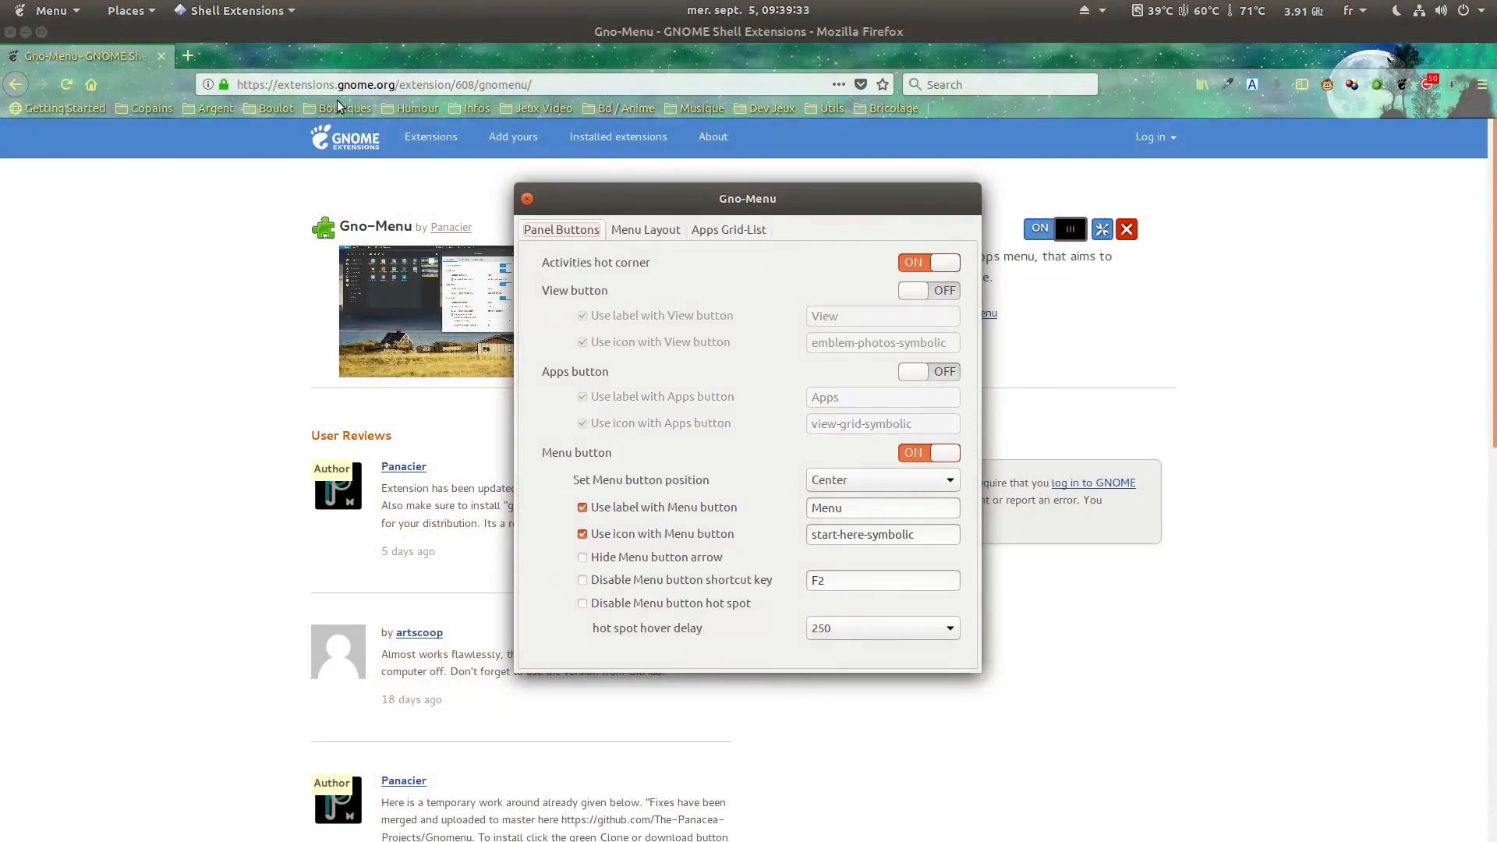
Step: Try "Nice Menu" as the Menu button's label and restore the label to "Menu"
left_click(61, 14)
left_click(61, 14)
left_click(850, 508)
type("Nice")
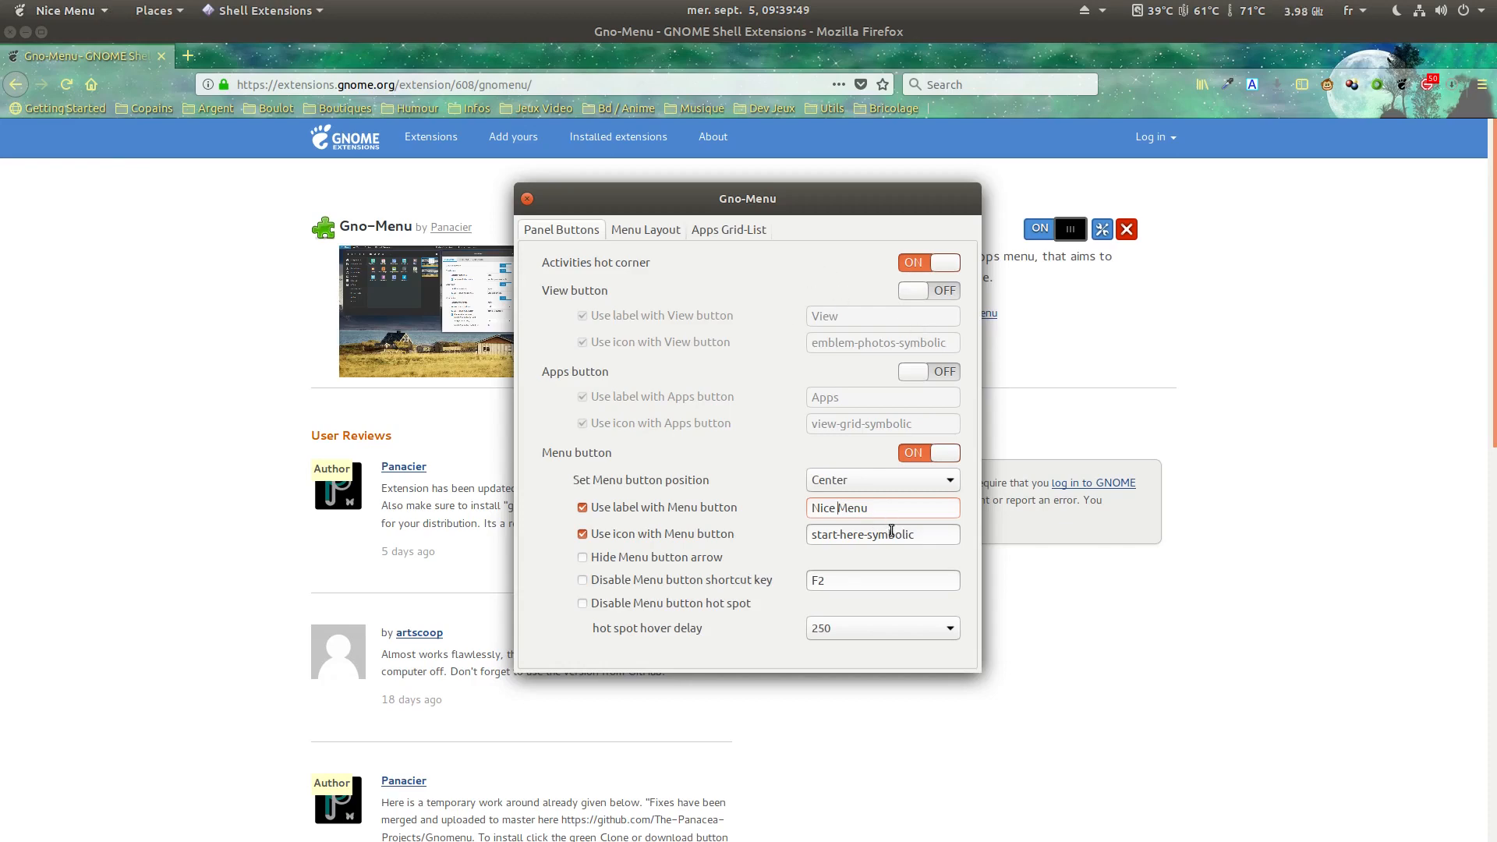
key("shift+Home")
key("BackSpace")
Step: In the menu layout settings, enable the Shortcuts Panel, compare the applications menu with the Places menu, and disable the panel again
left_click(655, 232)
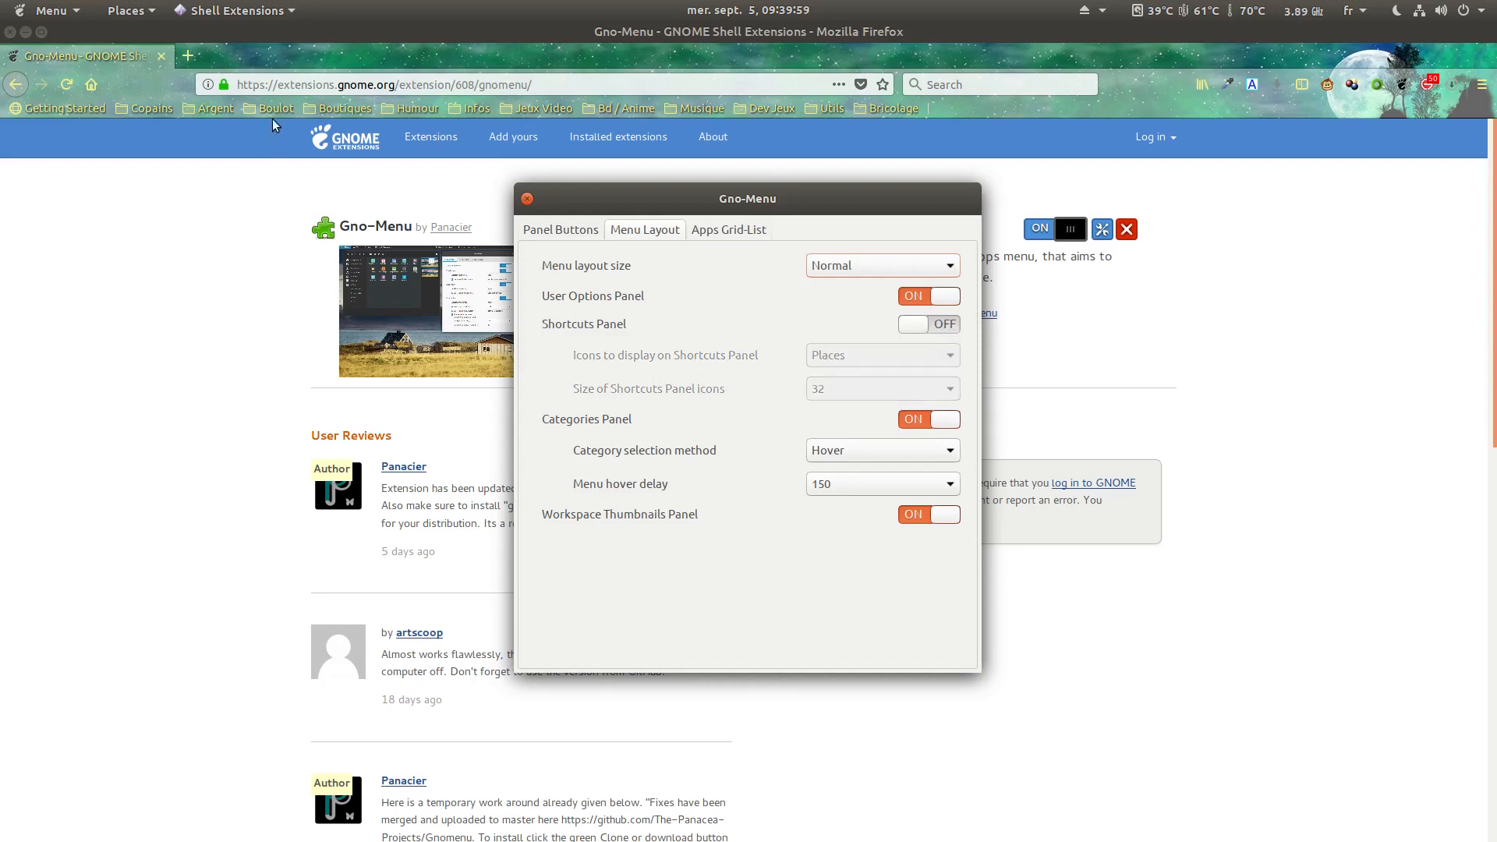
left_click(911, 324)
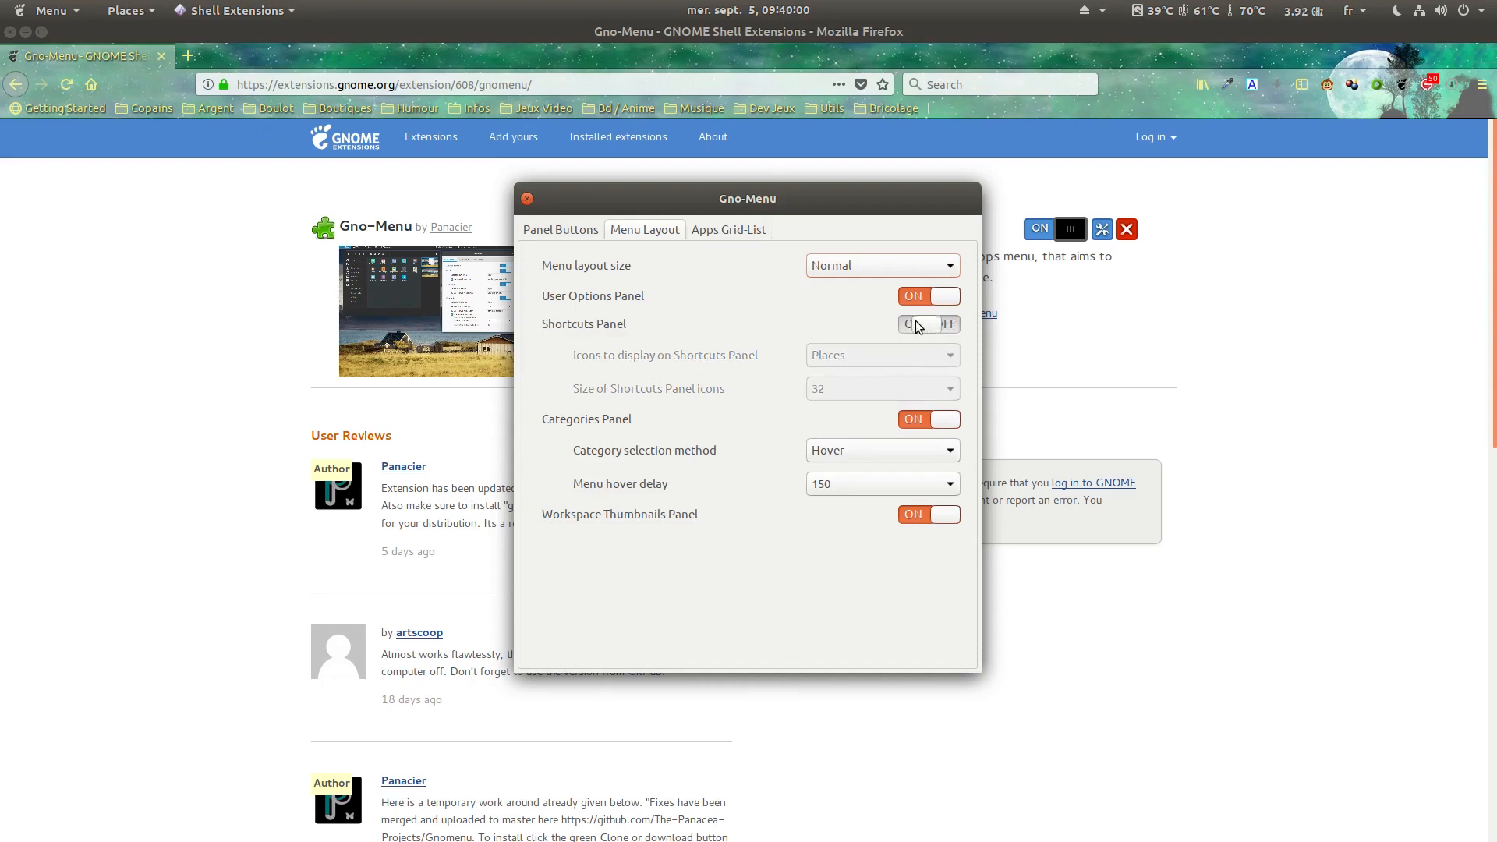
left_click(70, 8)
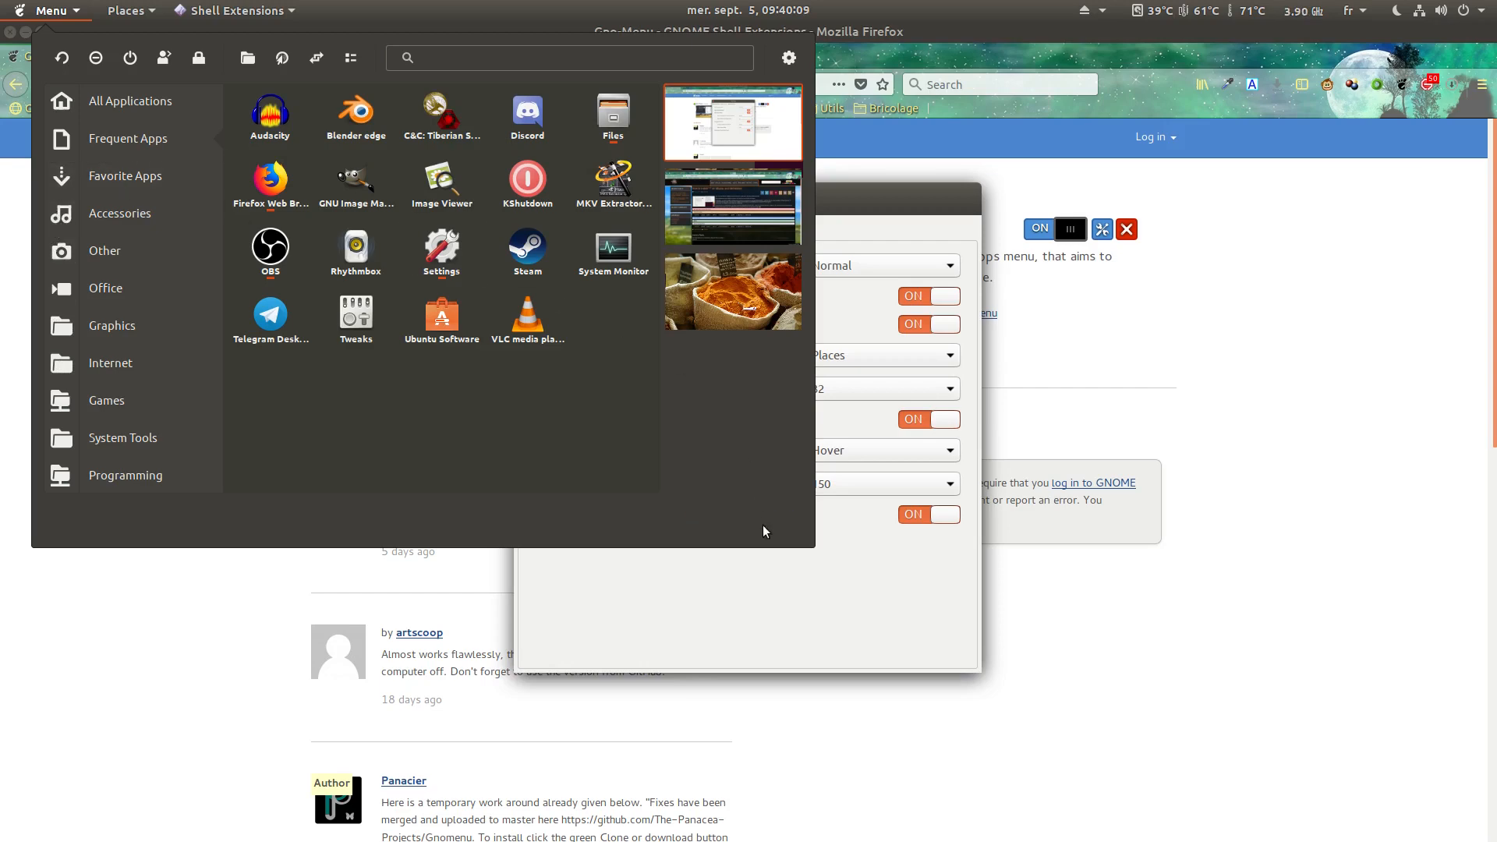
left_click(873, 585)
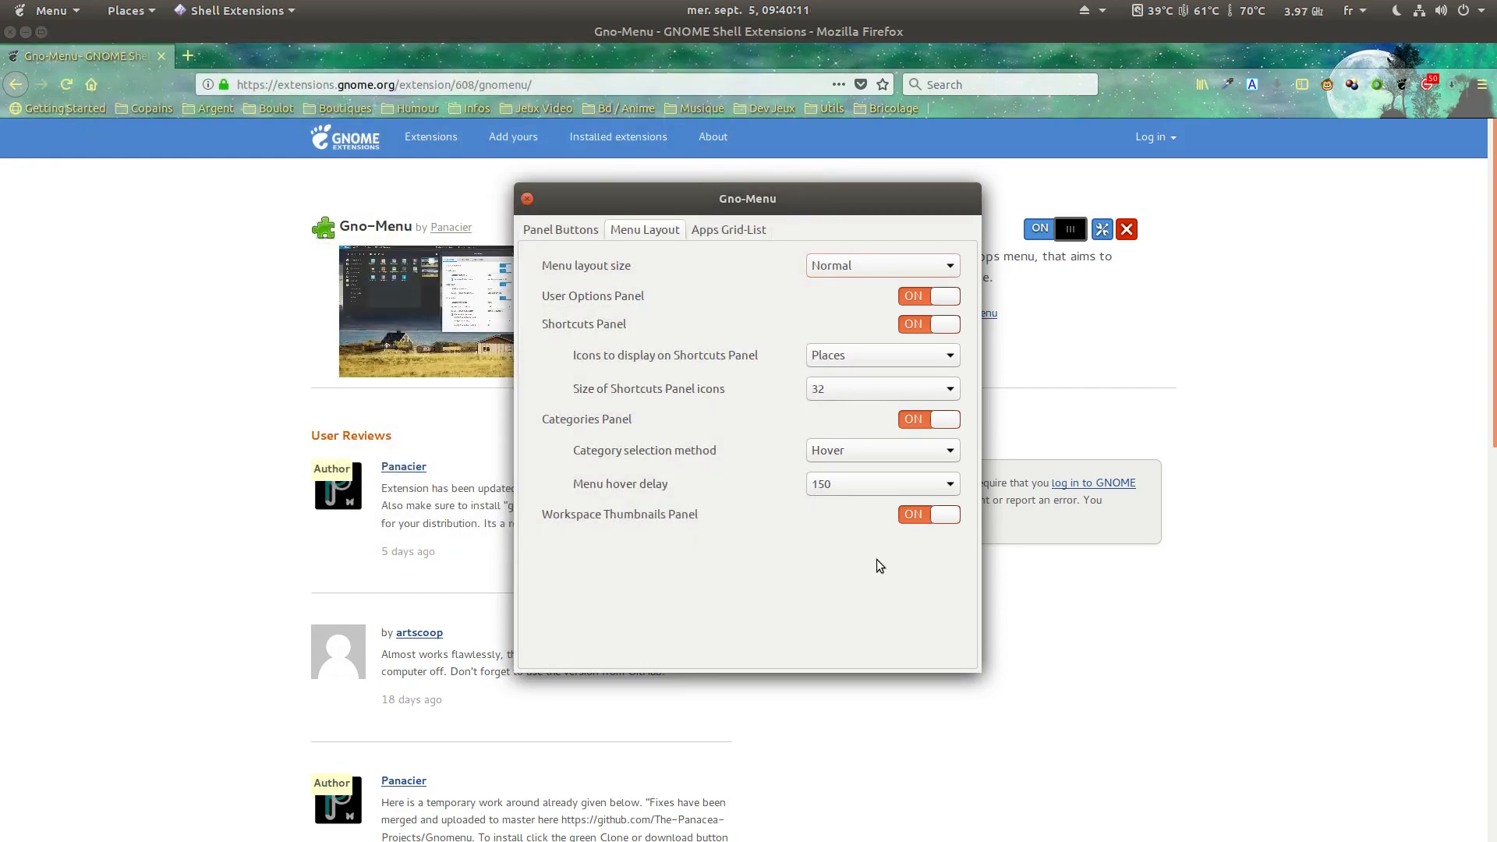
left_click(134, 13)
left_click(134, 12)
left_click(945, 324)
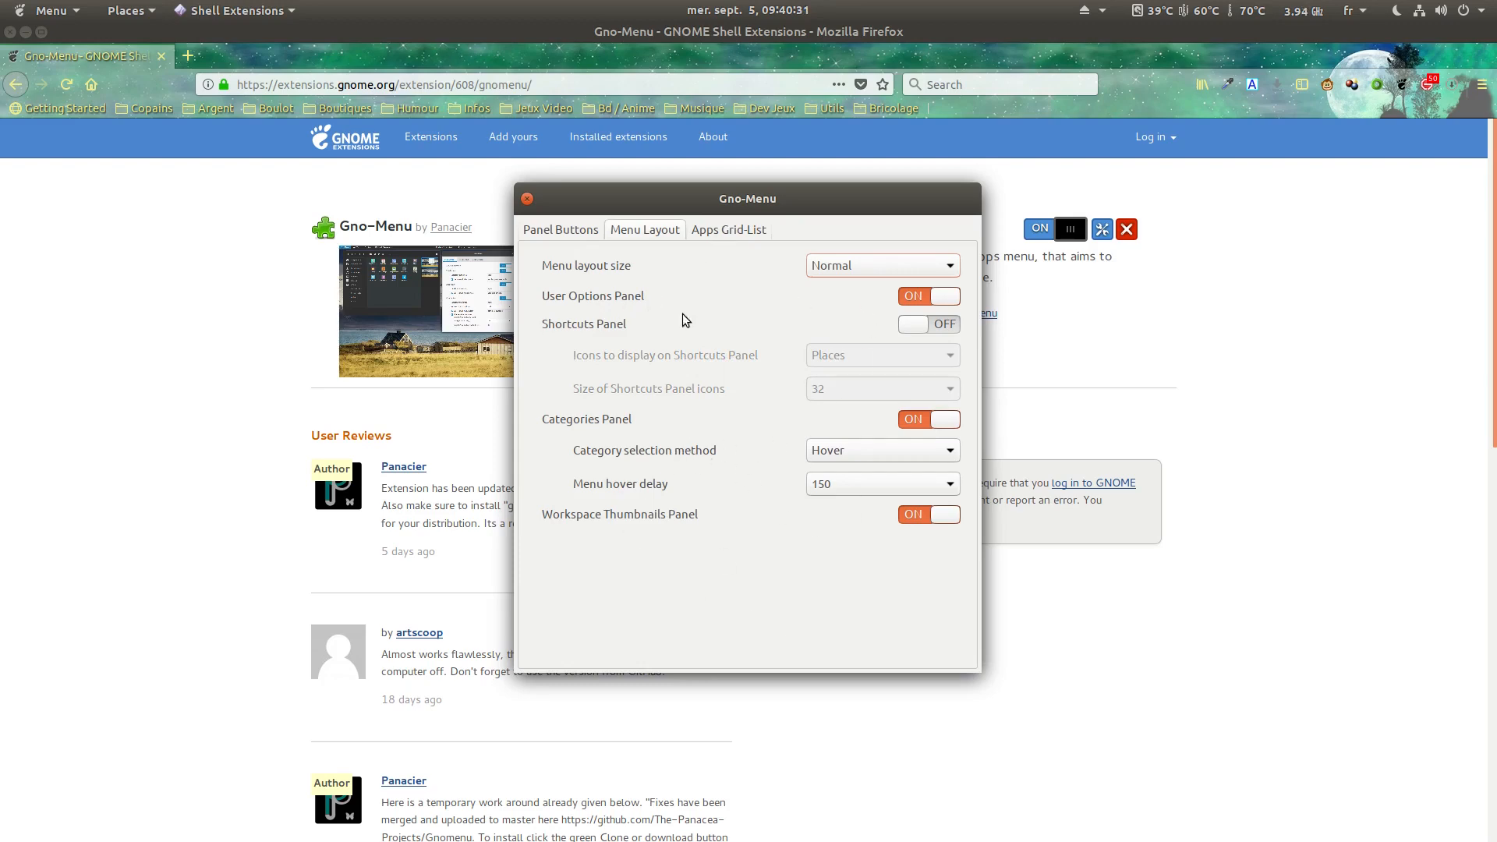
Step: Set the menu layout size to Compact and check how the applications menu and its categories look
left_click(818, 261)
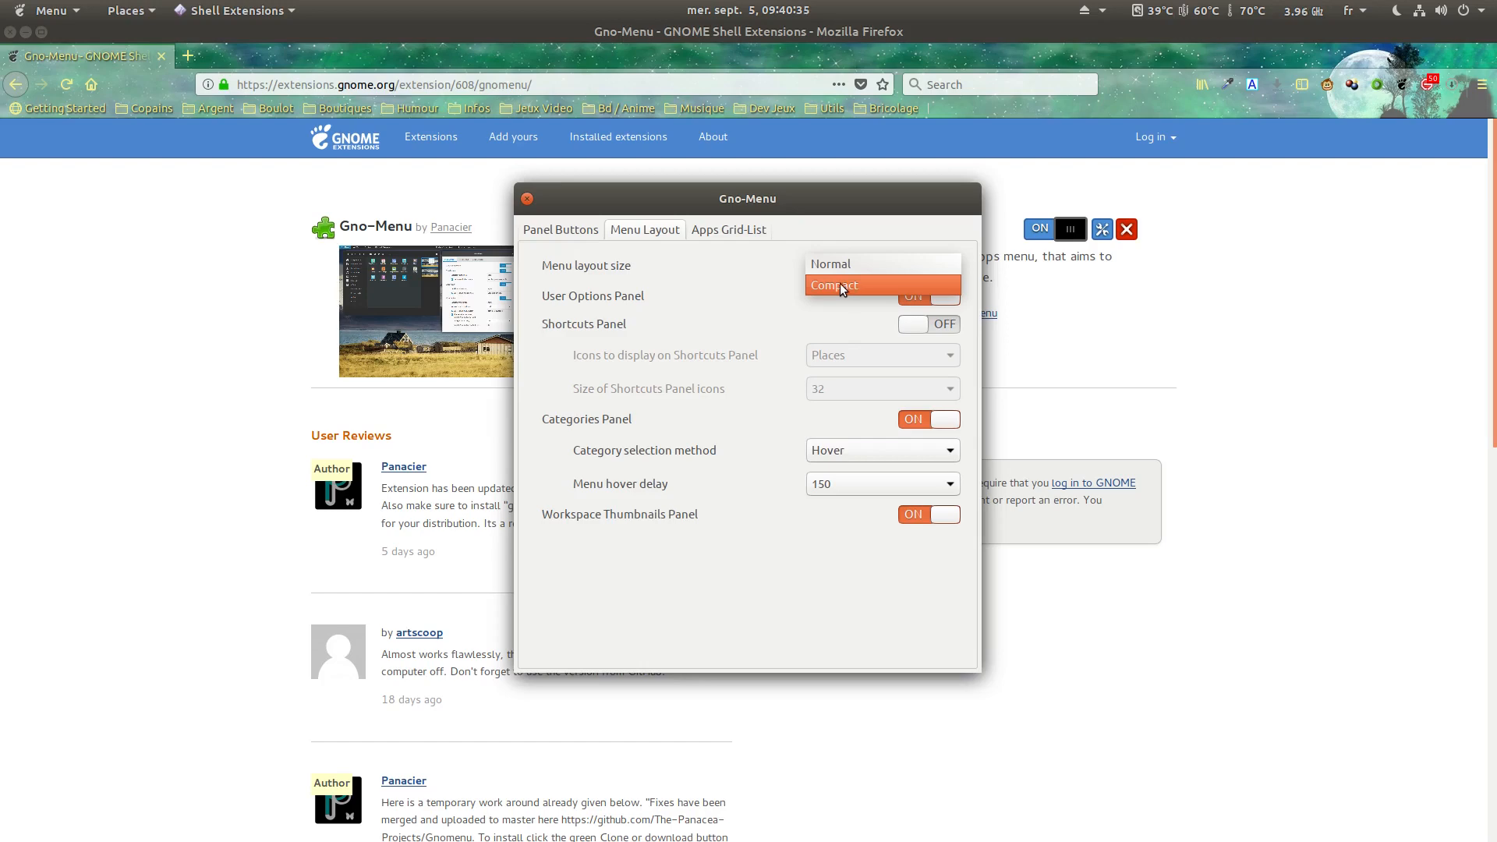
left_click(826, 285)
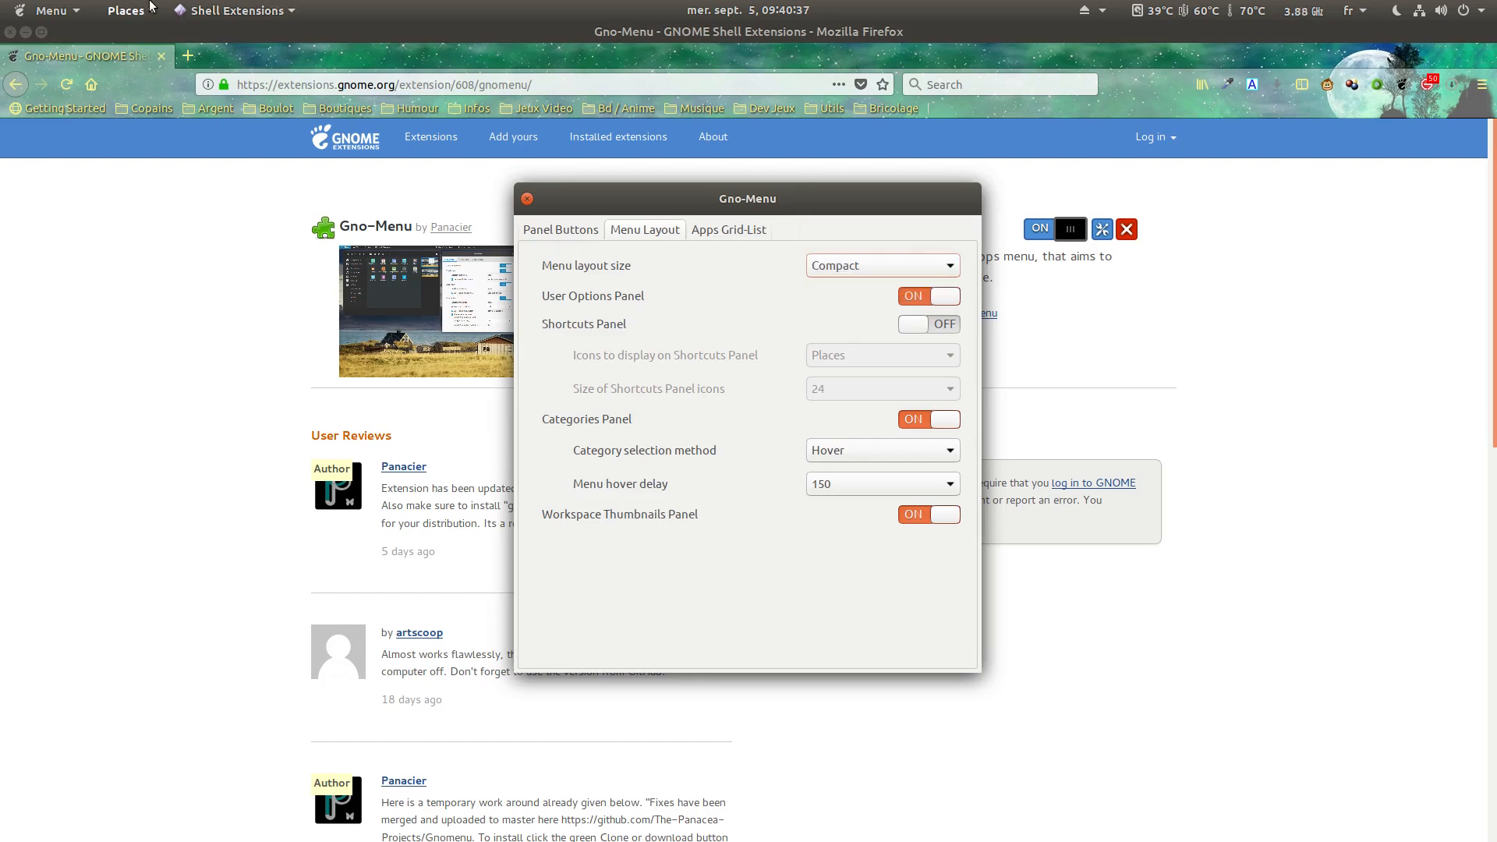
left_click(101, 15)
mouse_move(75, 7)
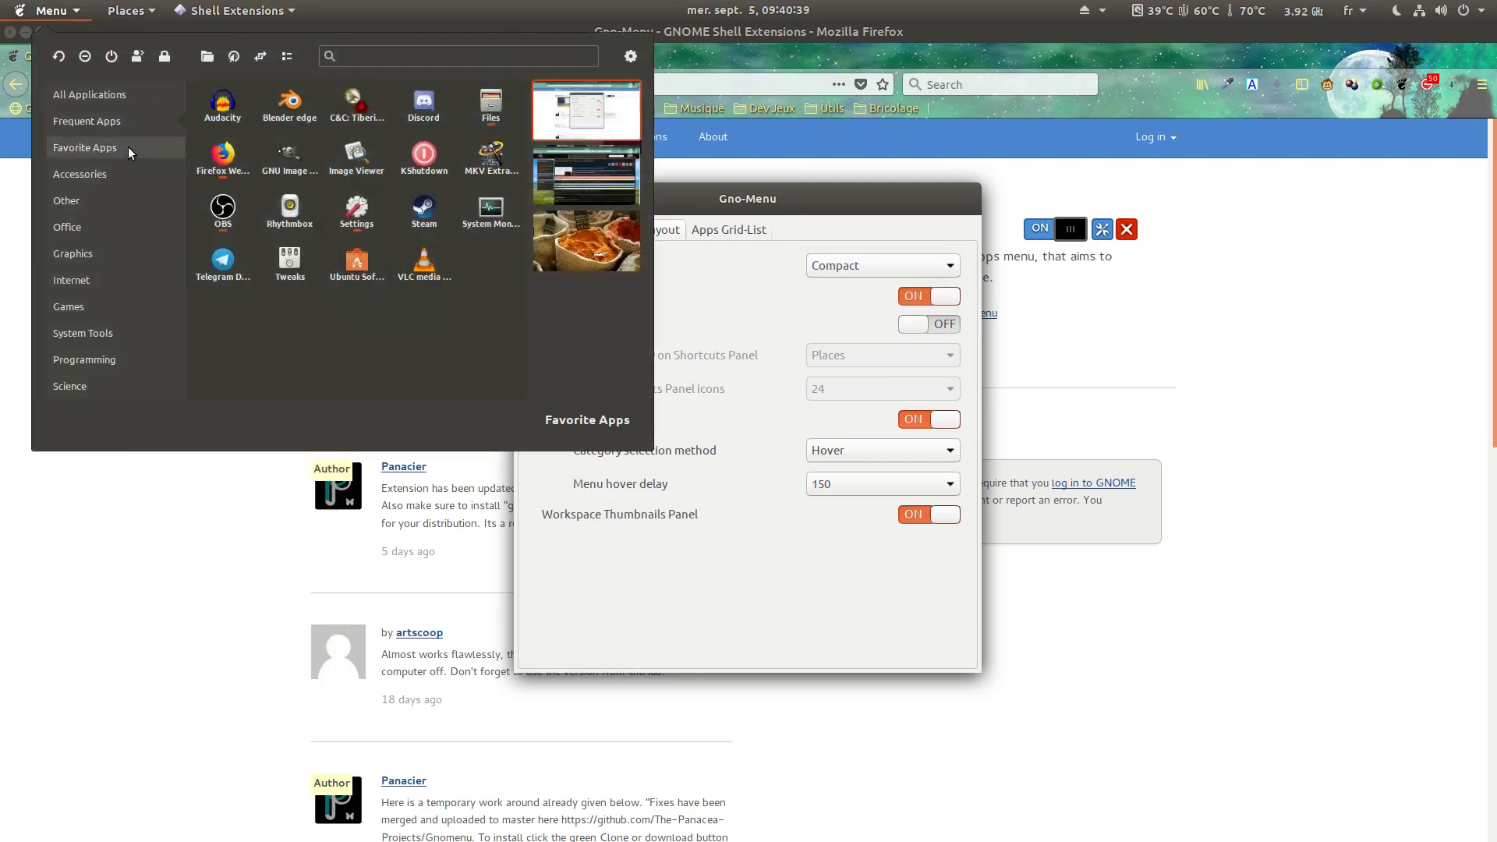
mouse_move(128, 147)
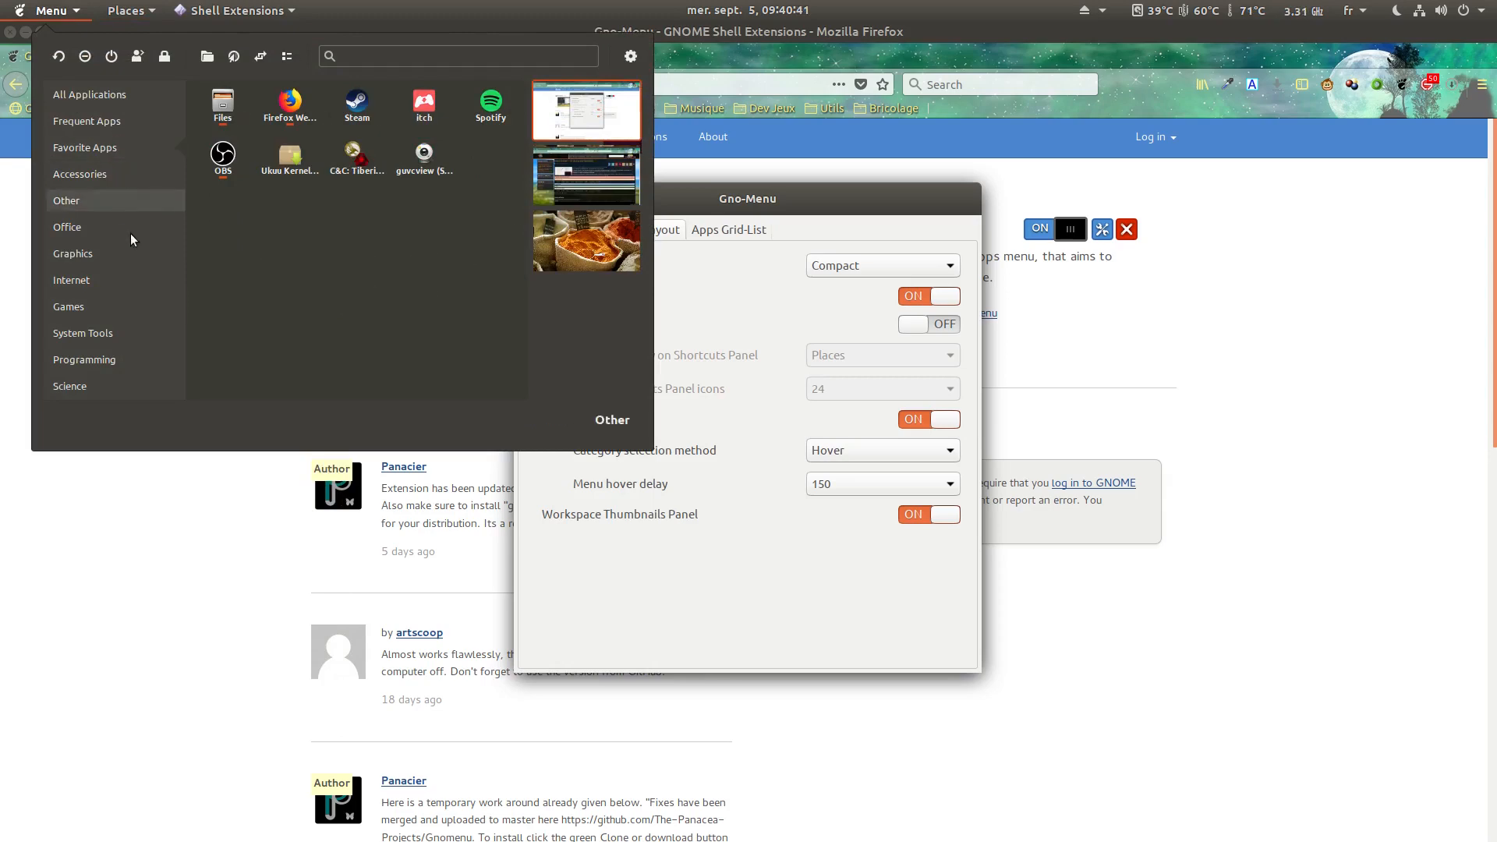
left_click(821, 582)
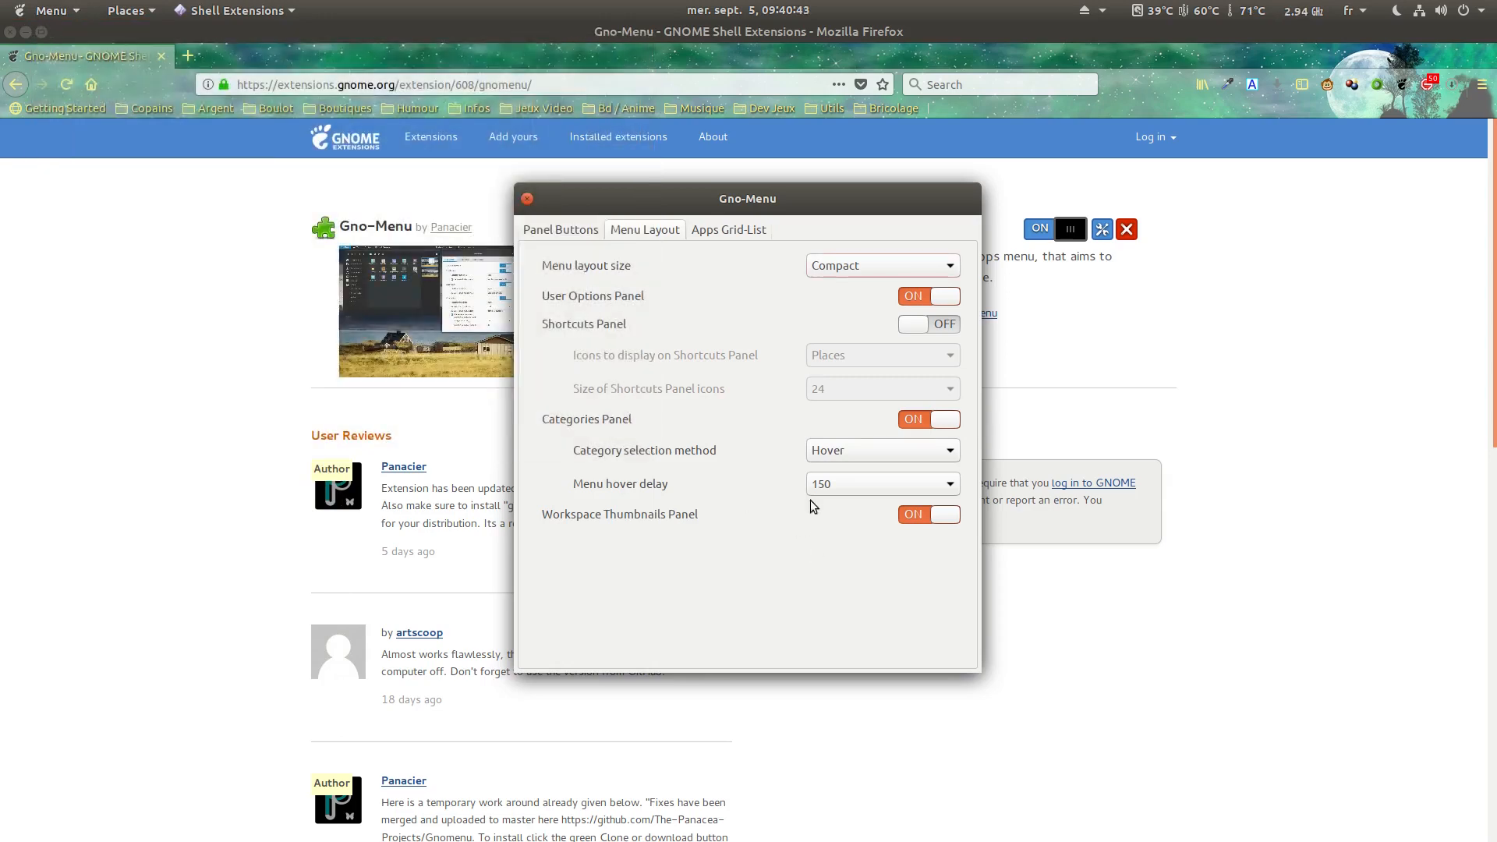
Step: Set the menu layout size back to Normal and check the applications menu again
left_click(867, 259)
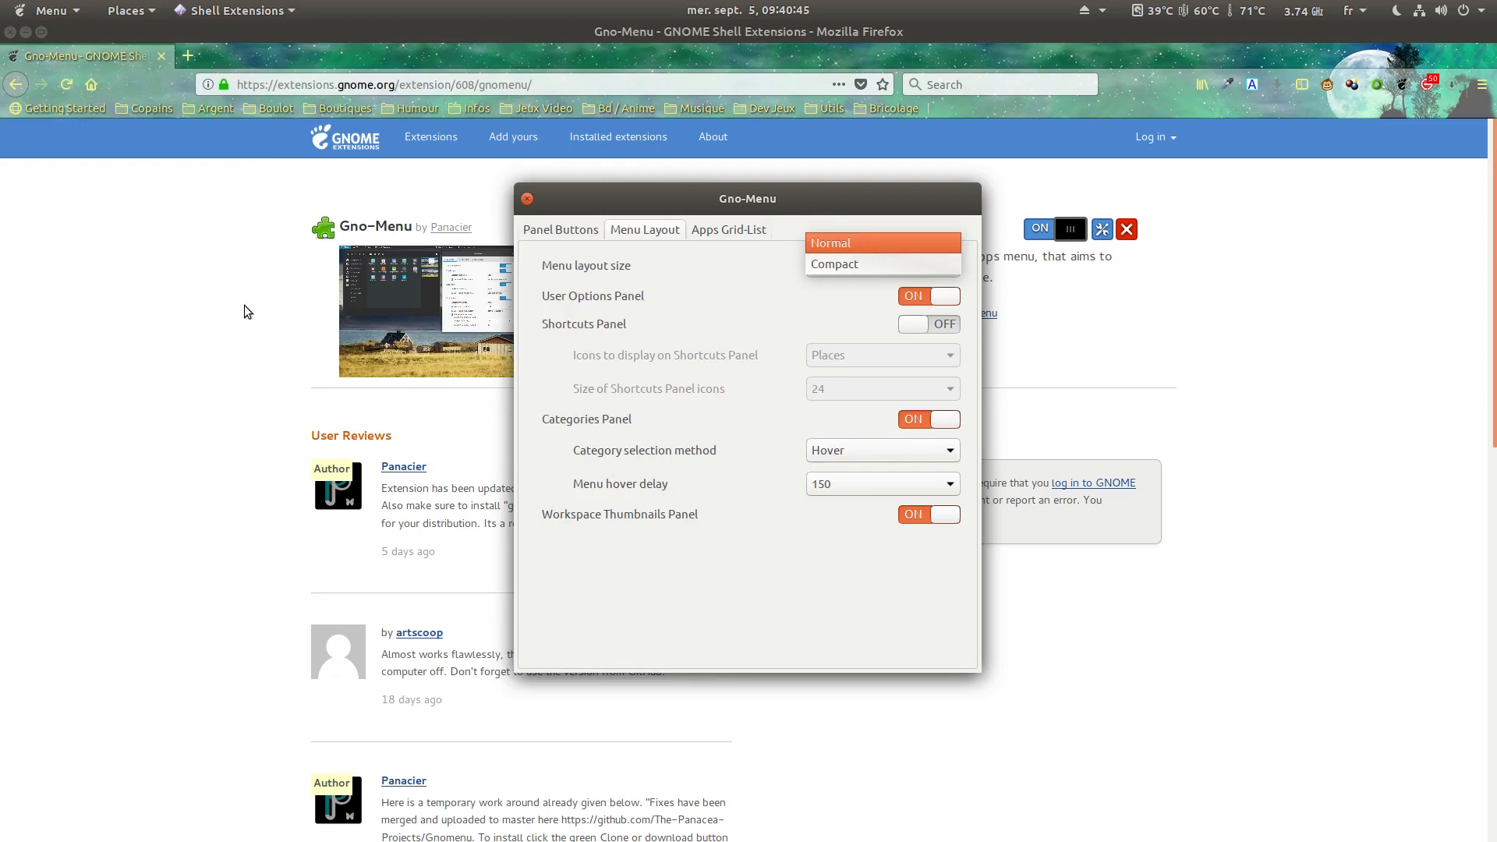
key("Return")
left_click(86, 17)
left_click(84, 17)
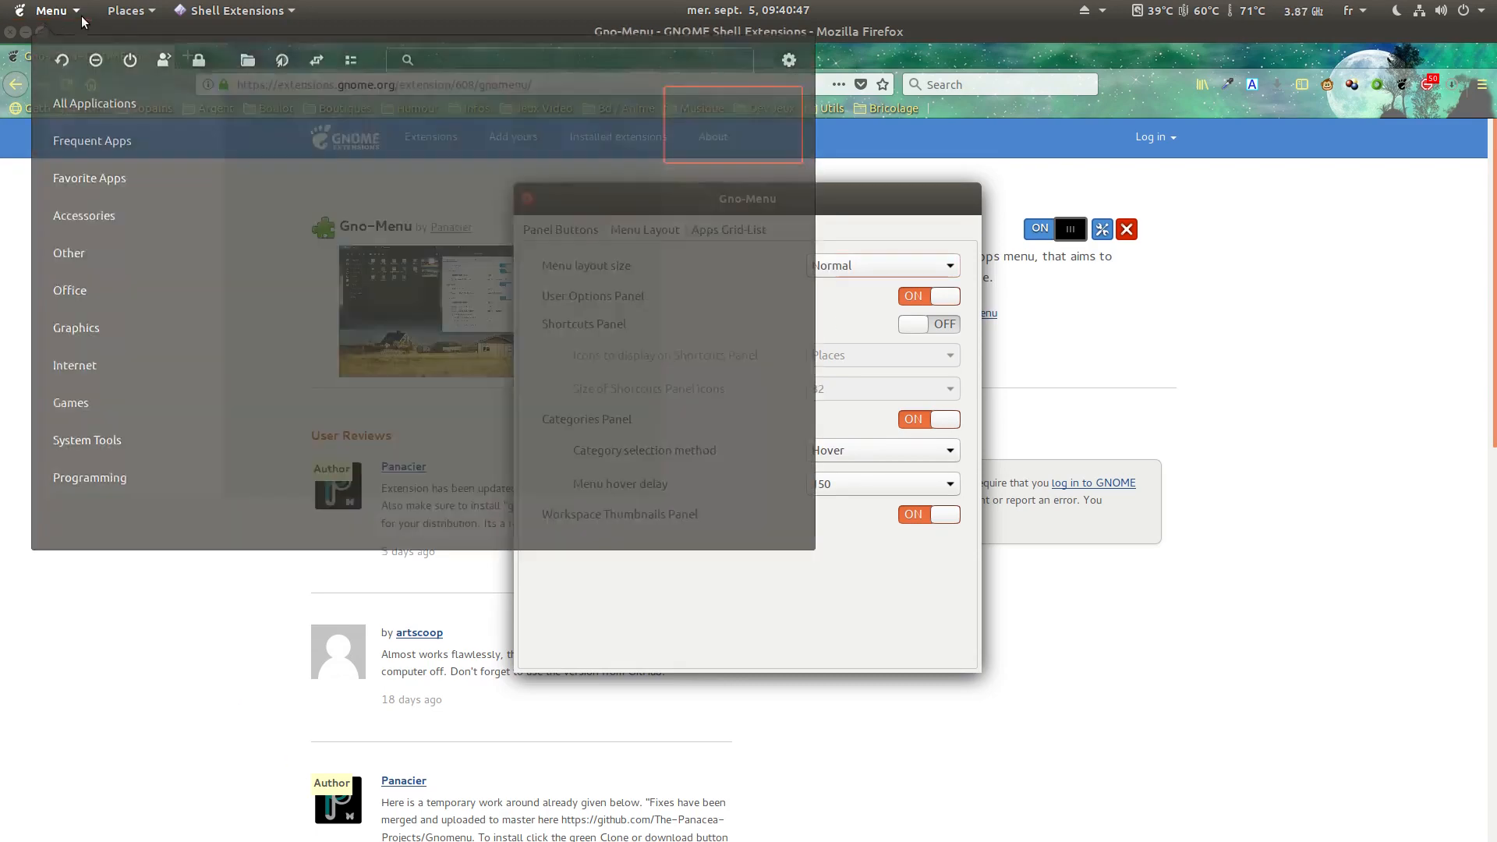
Step: Review the application grid and list settings and the panel button settings, and close the Gno-Menu preferences
left_click(737, 232)
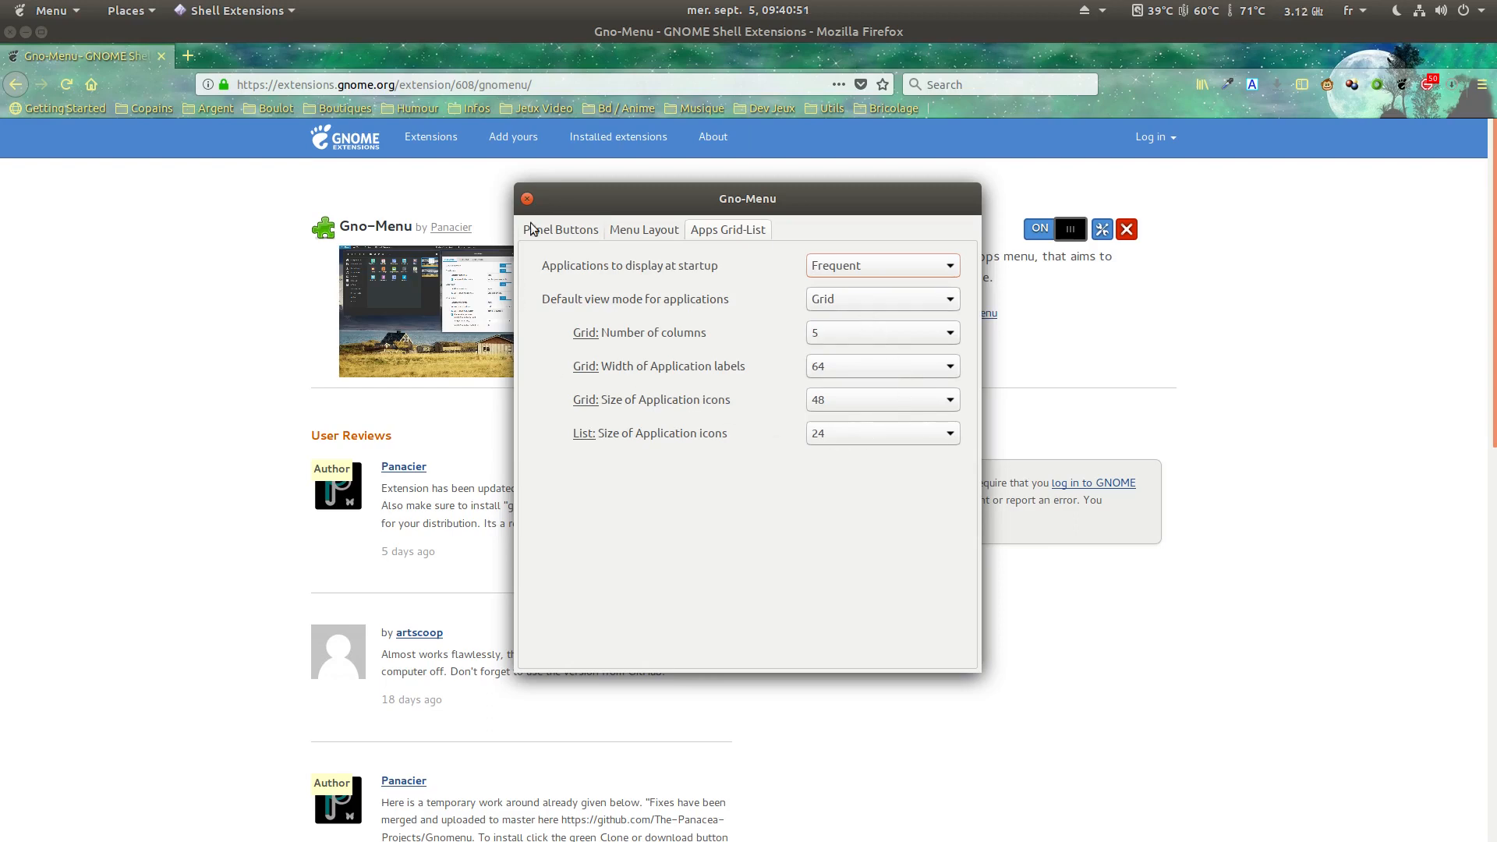
left_click(561, 231)
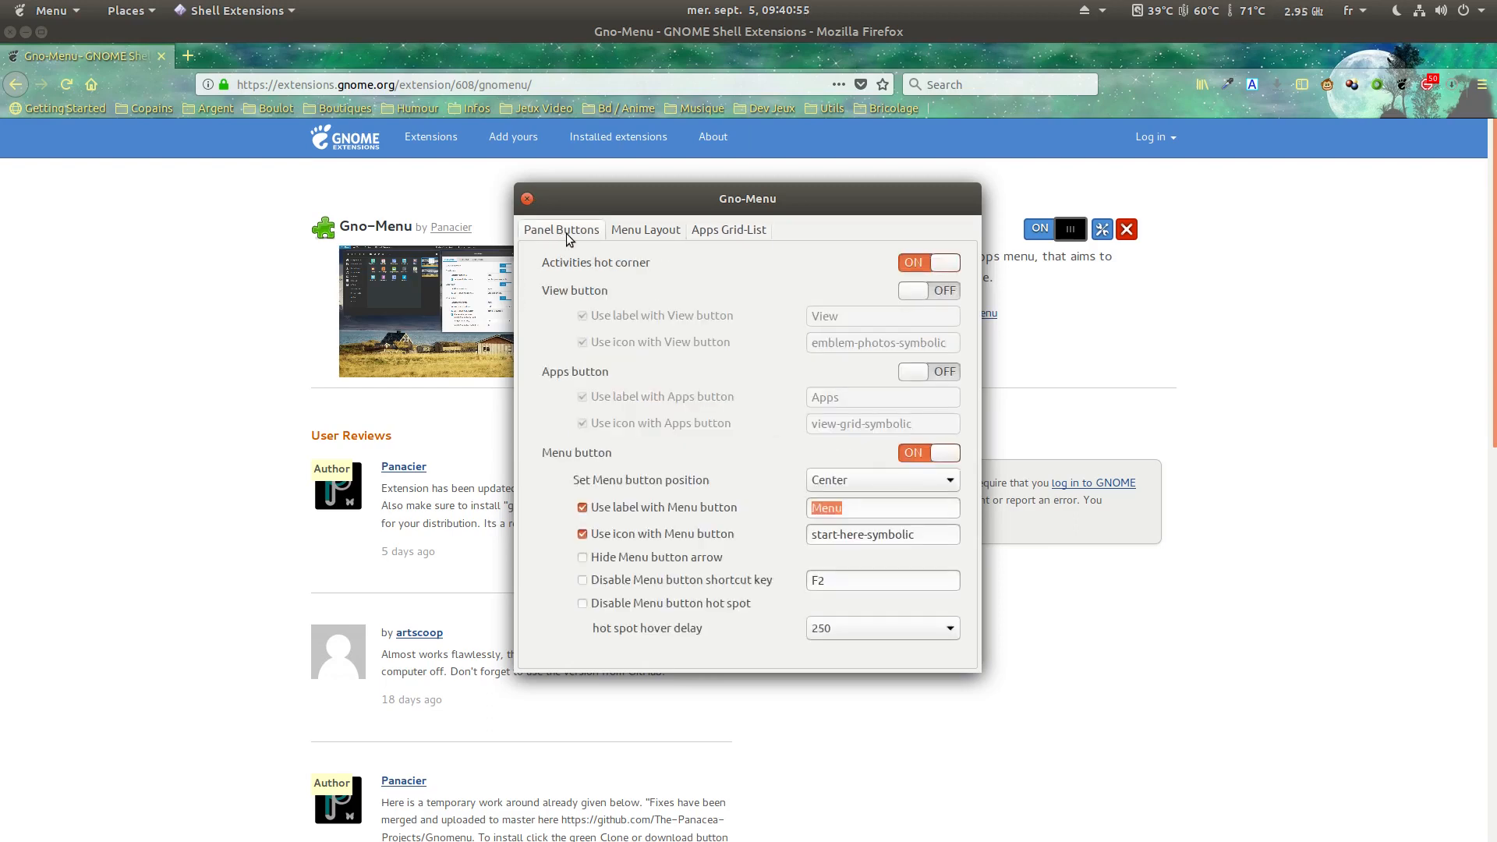
left_click(527, 199)
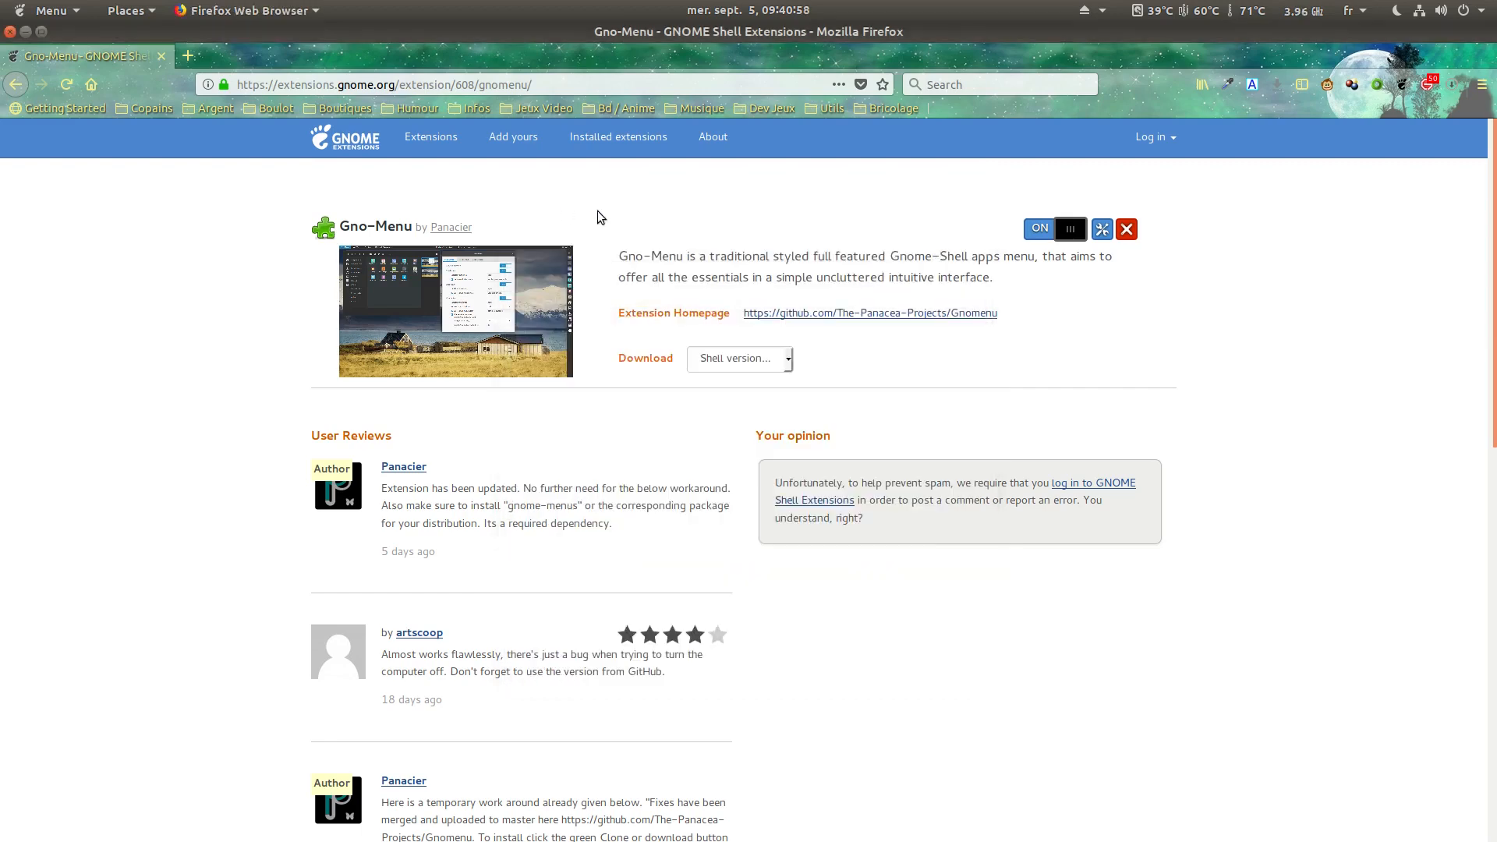
Step: Show the Office category in the applications menu and switch between workspaces through the menu's workspace thumbnails
left_click(80, 20)
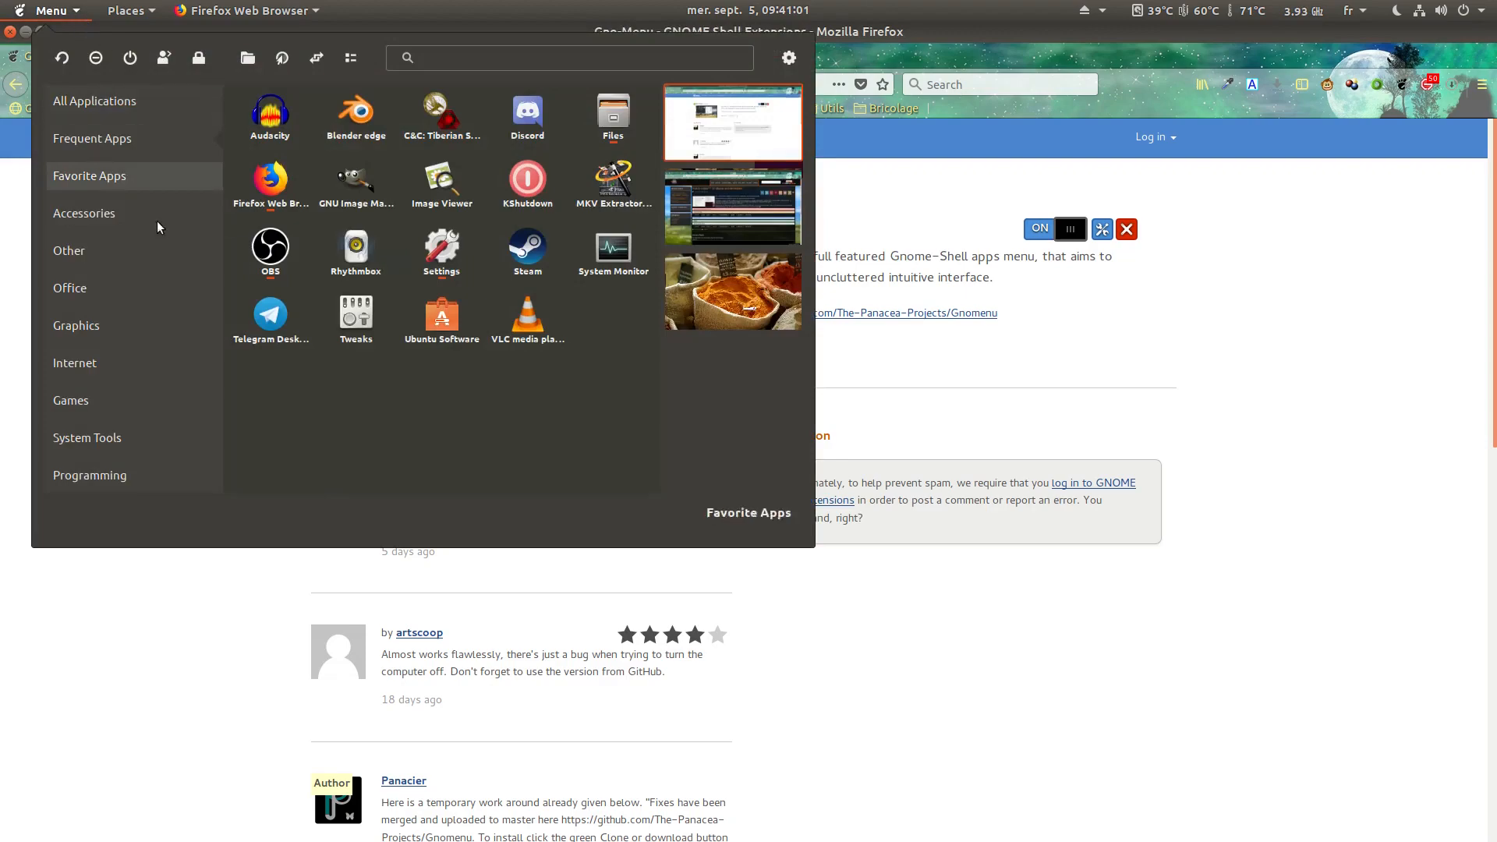
left_click(96, 279)
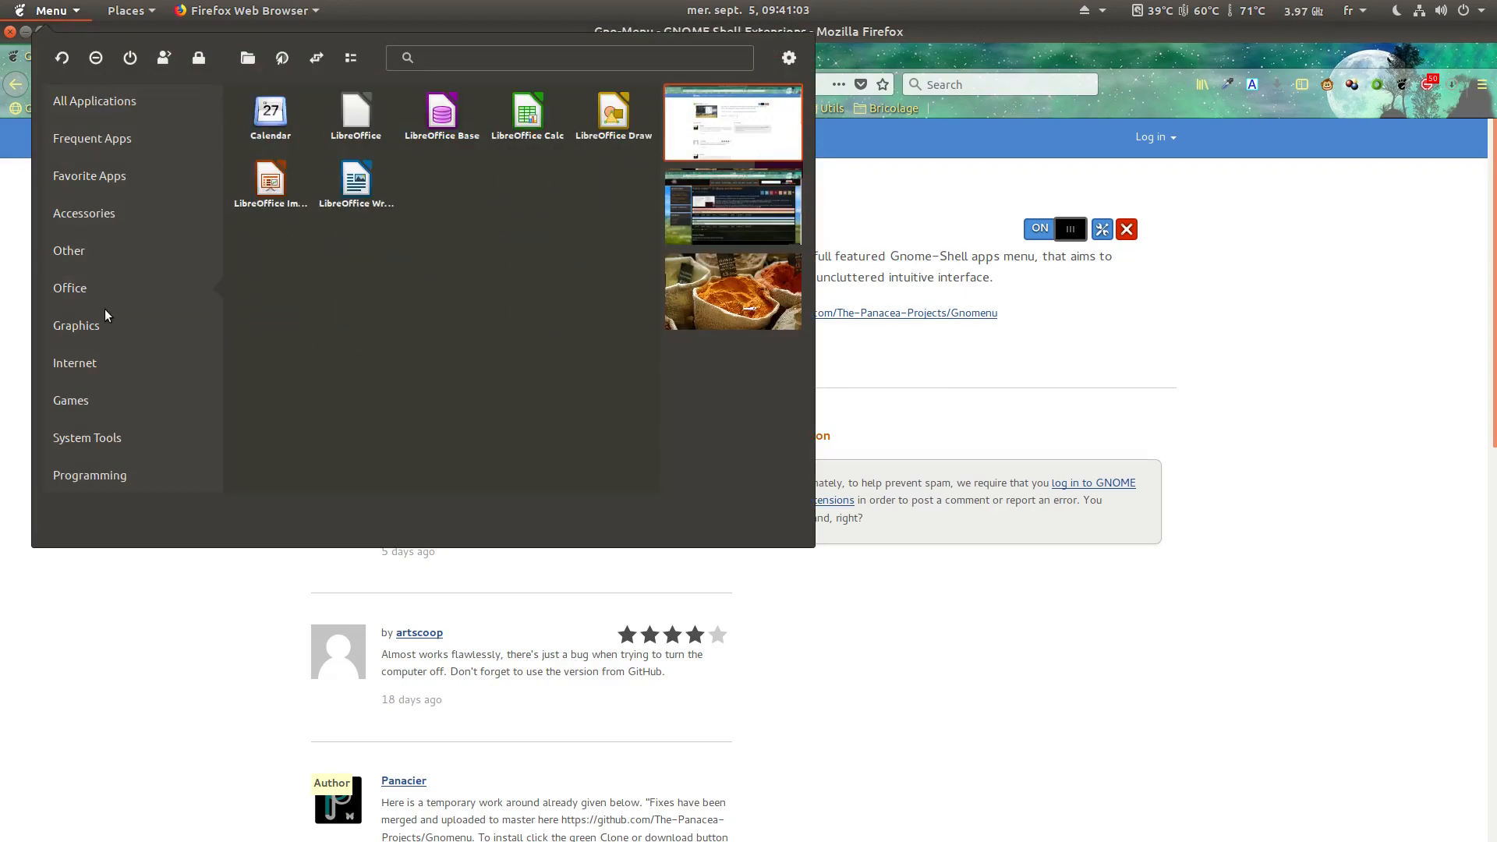
scroll(734, 348, "down", 1)
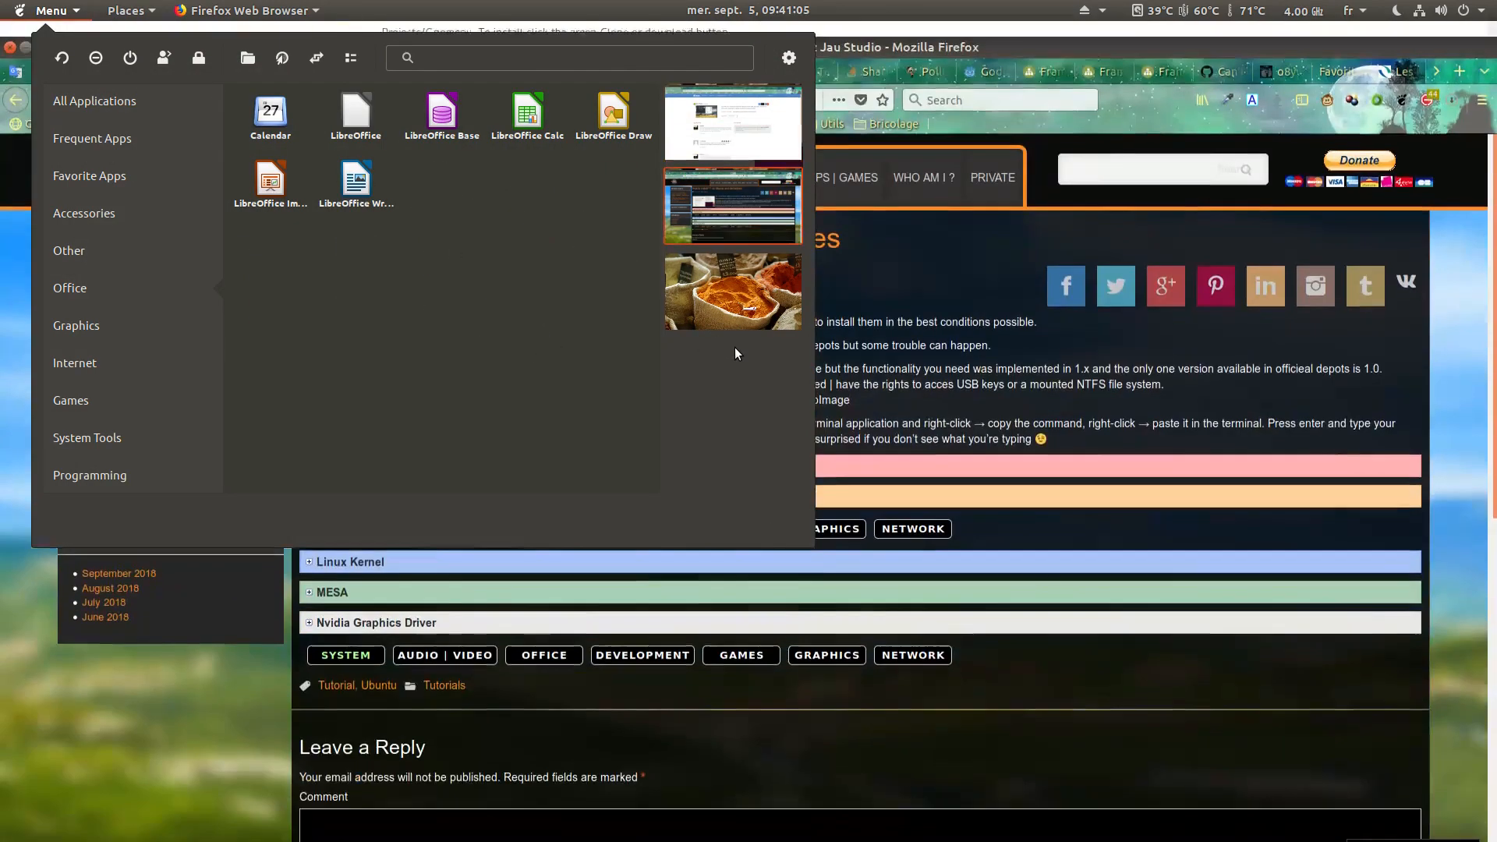
scroll(735, 348, "up", 1)
scroll(741, 185, "down", 2)
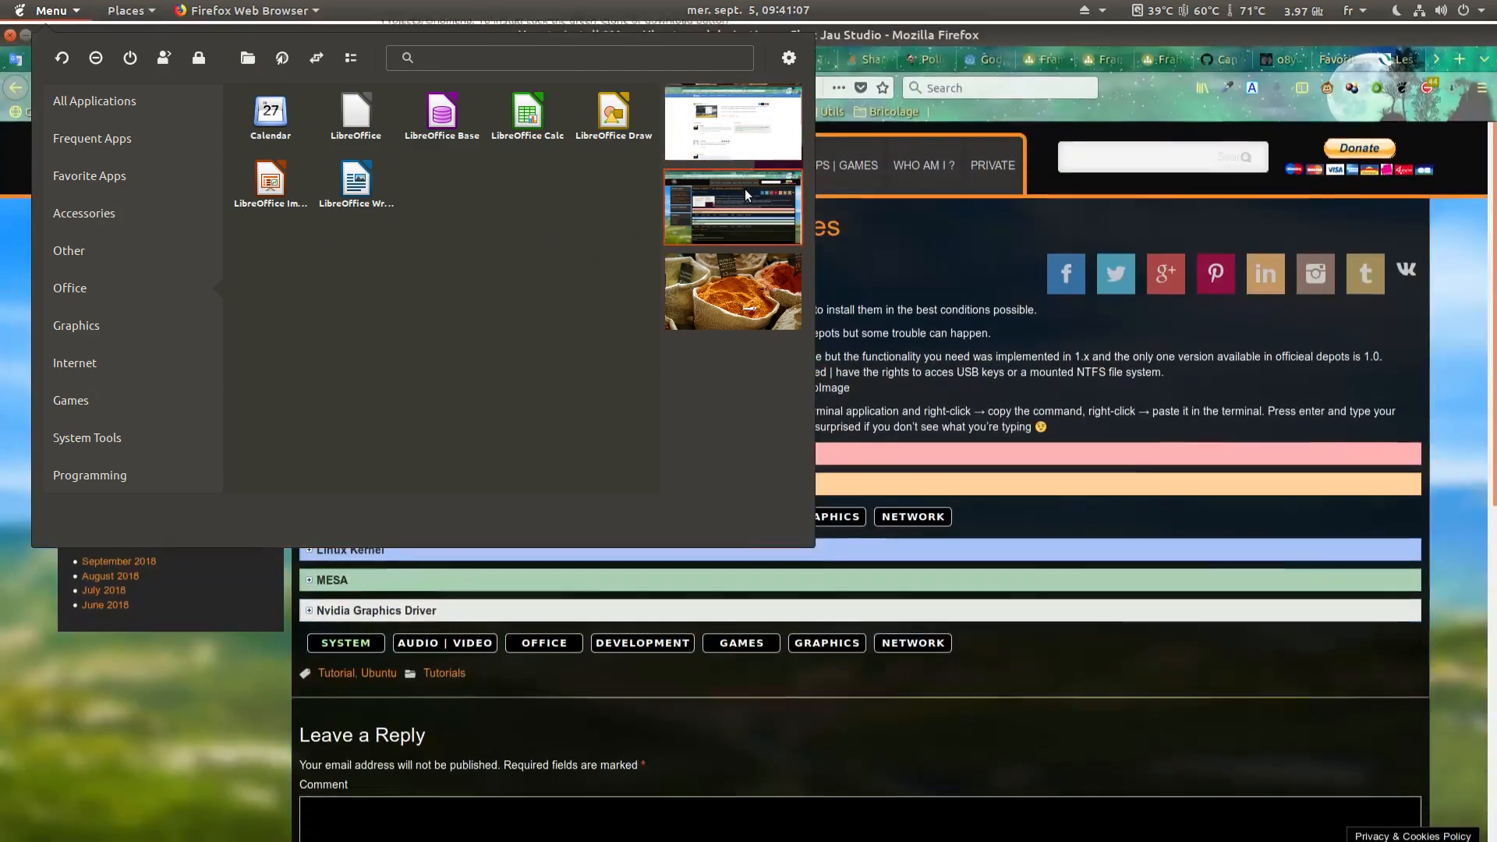
scroll(745, 195, "up", 2)
scroll(746, 195, "down", 1)
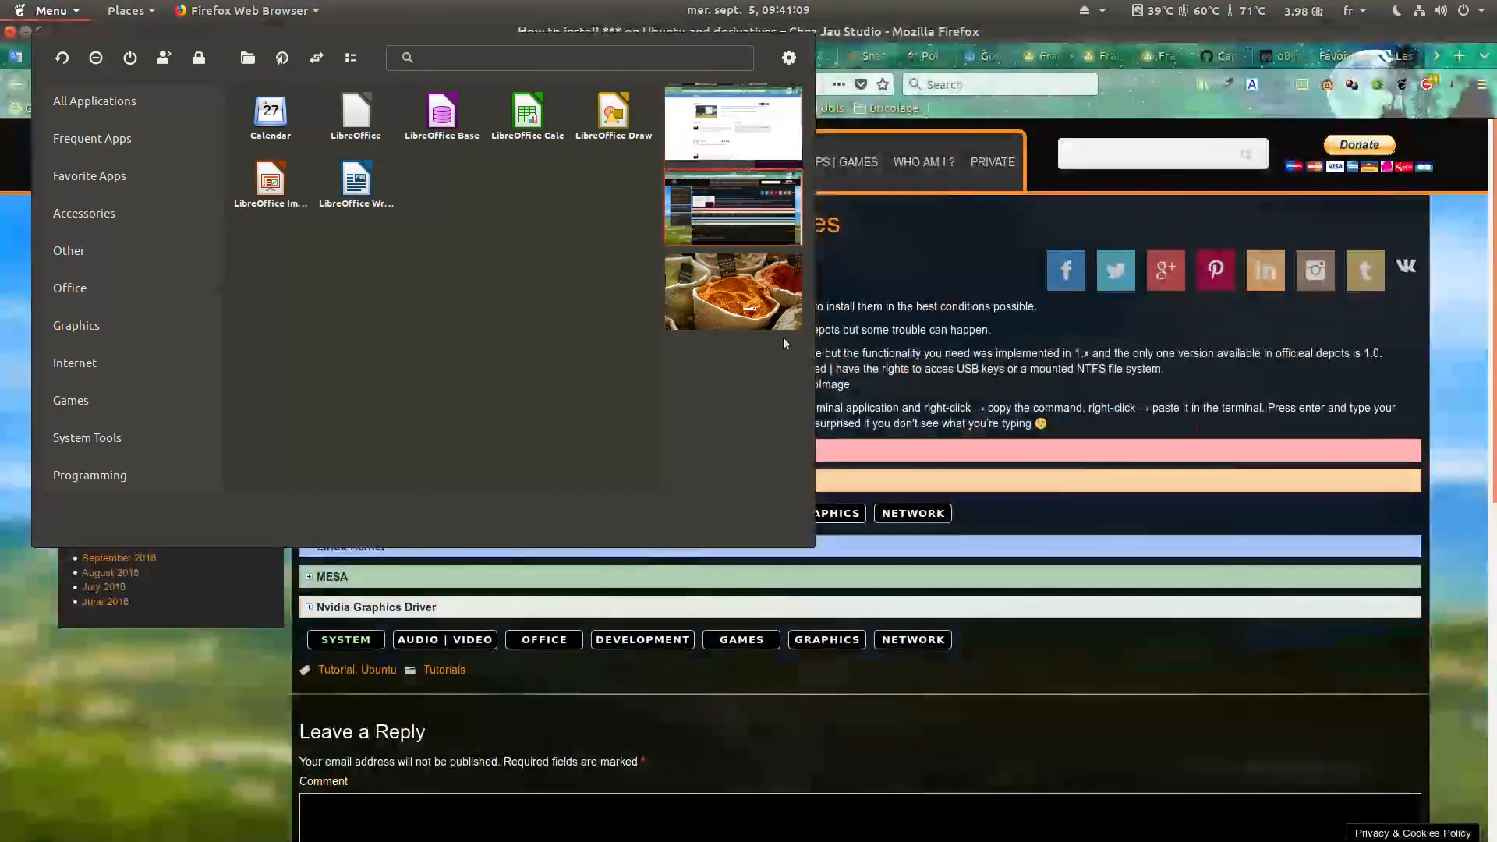
scroll(760, 190, "down", 1)
scroll(761, 190, "up", 1)
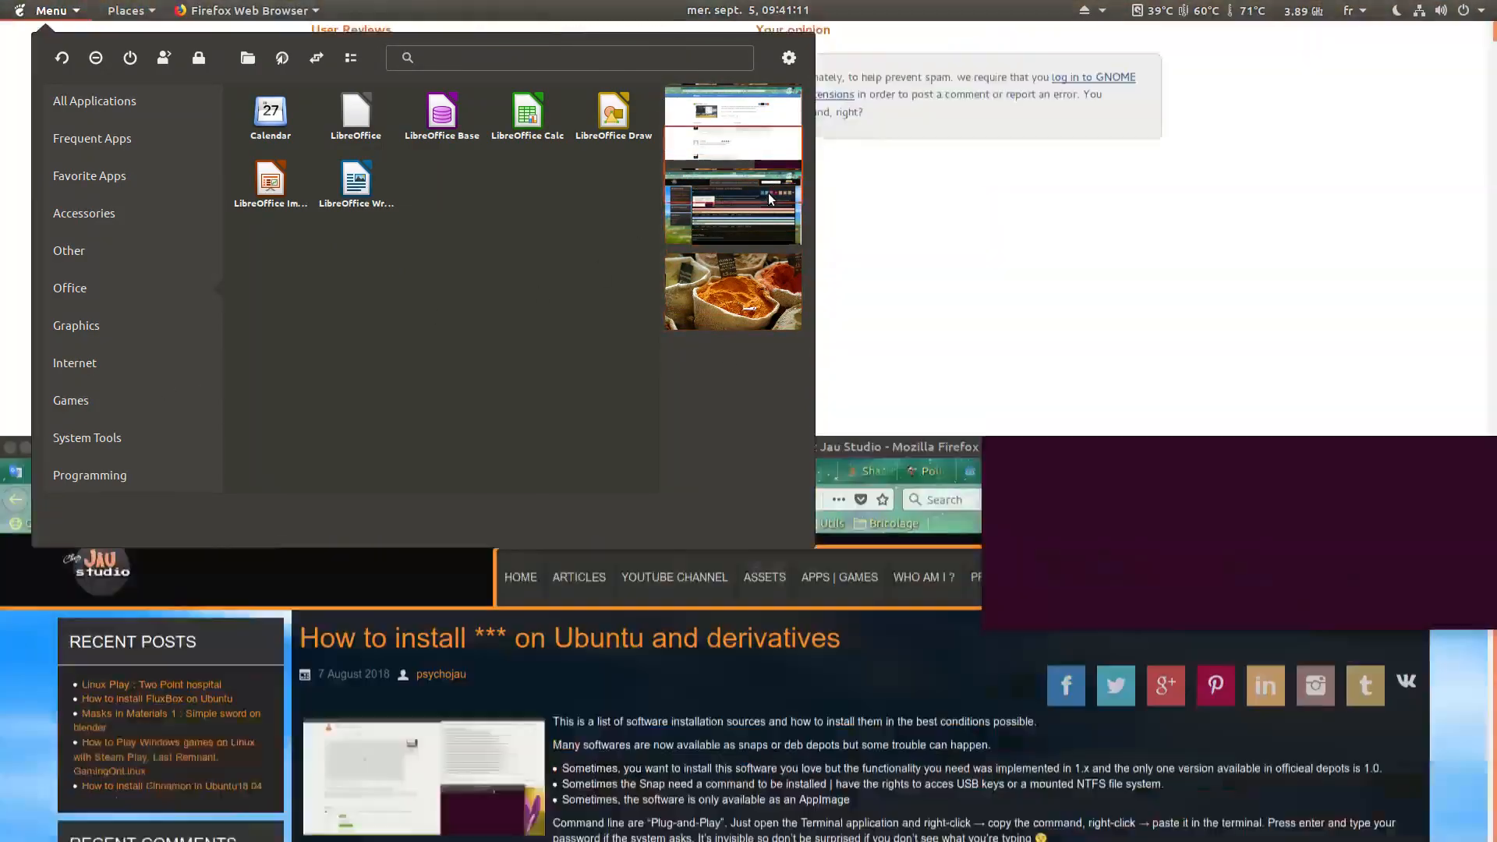
scroll(768, 194, "down", 1)
scroll(761, 204, "up", 2)
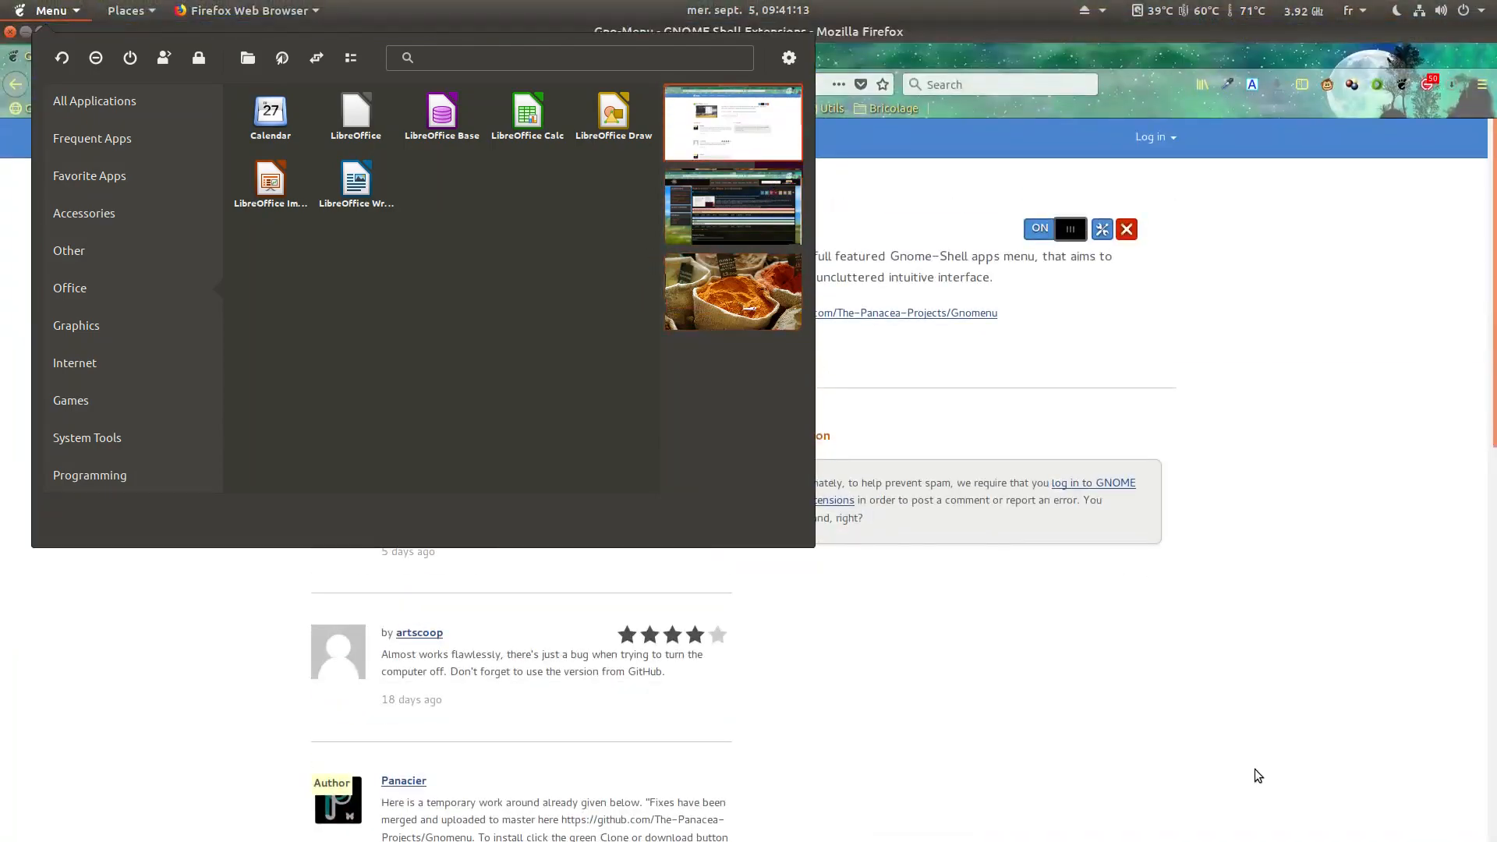
Step: Close the applications menu and compare workspace switching in the Activities overview, ending back on the extension page
left_click(1256, 770)
key("super")
scroll(1205, 179, "down", 1)
scroll(1204, 162, "up", 1)
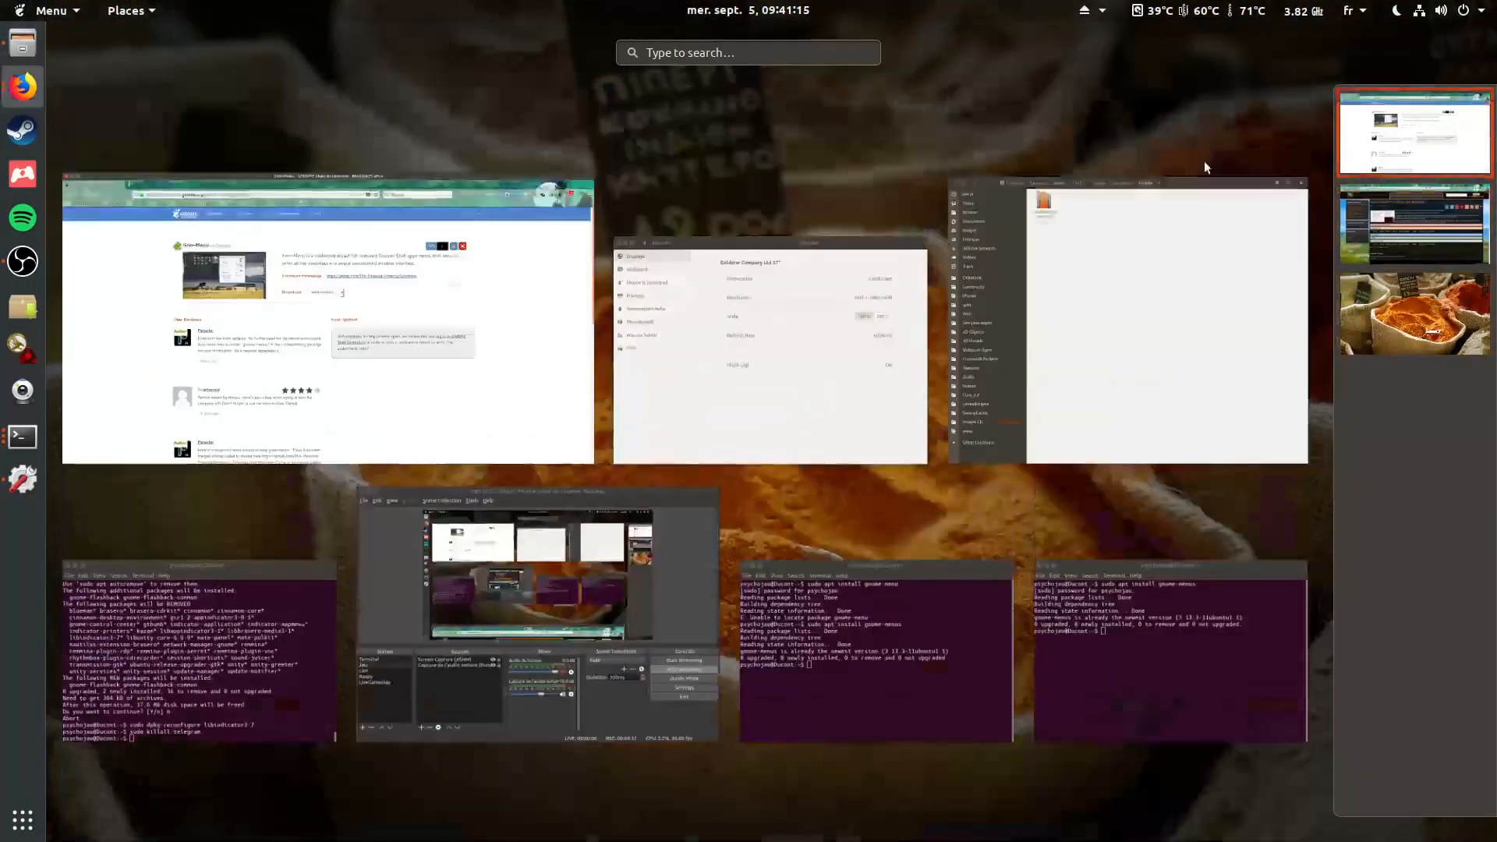
key("super")
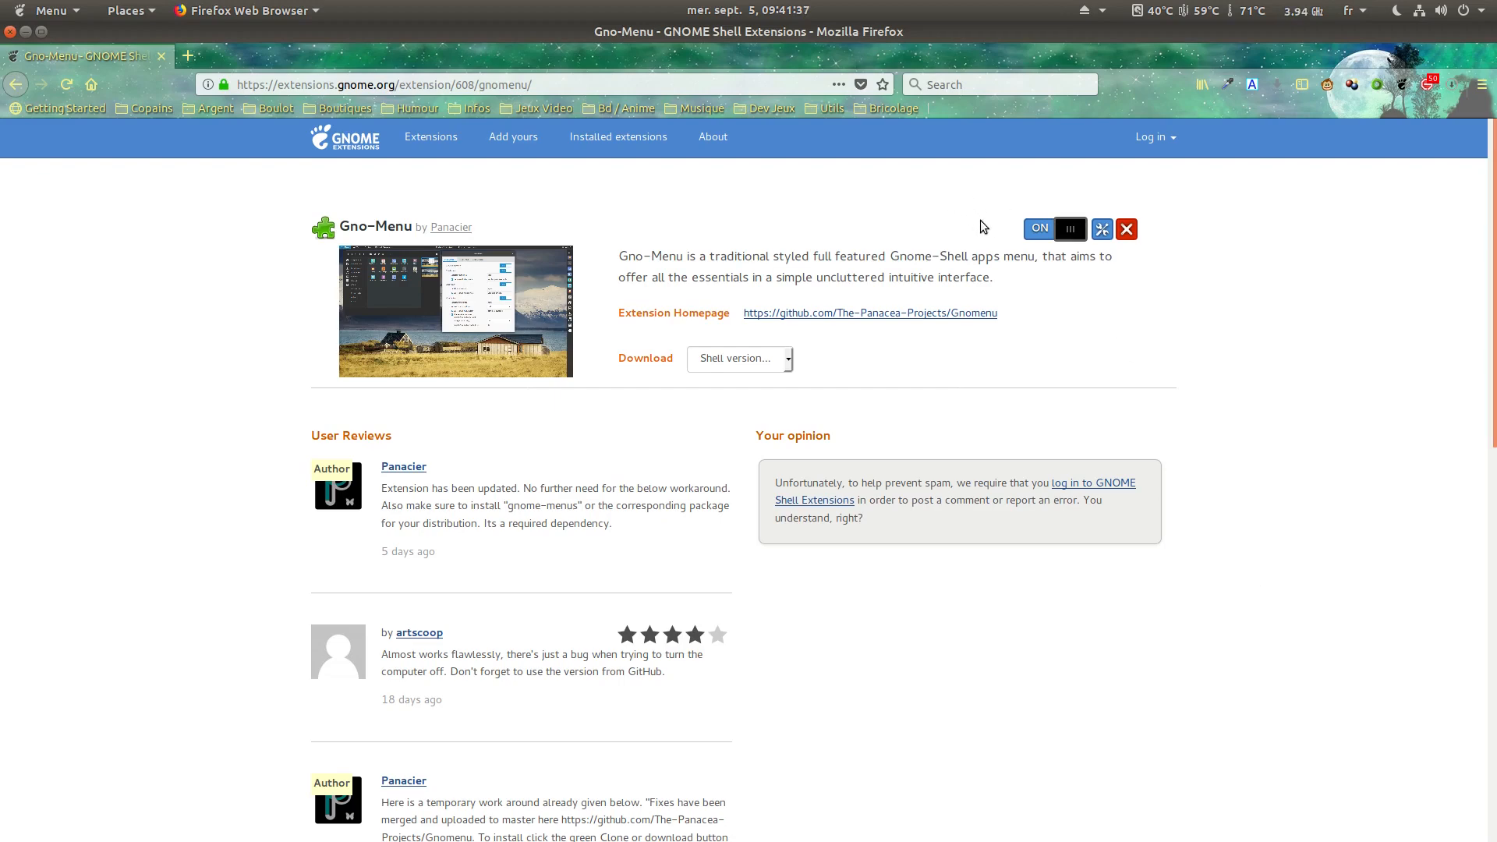
Step: Switch to the OBS window from the Activities overview
mouse_move(3, 4)
left_click(748, 680)
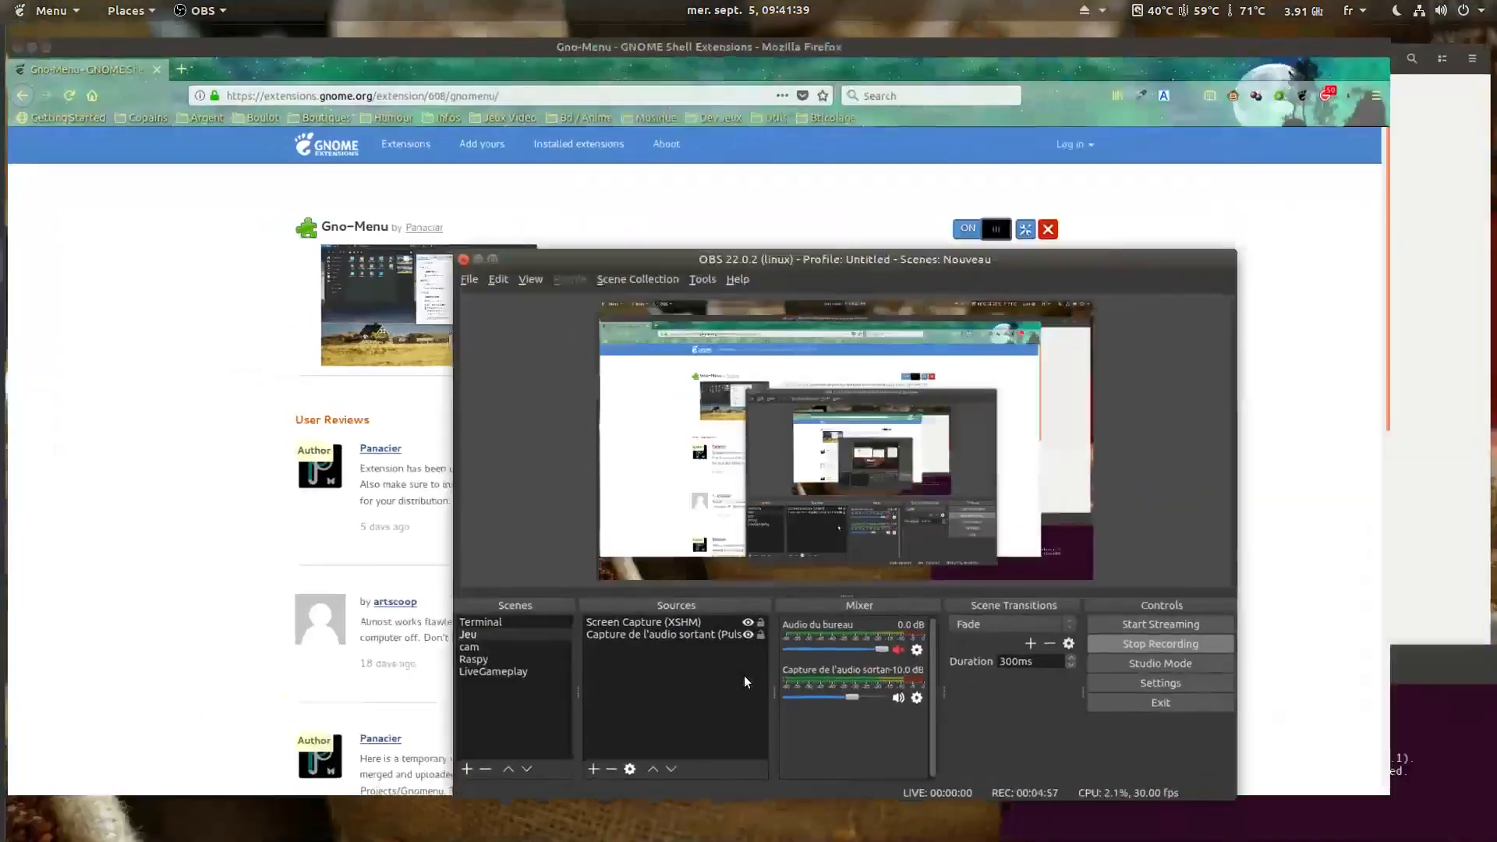